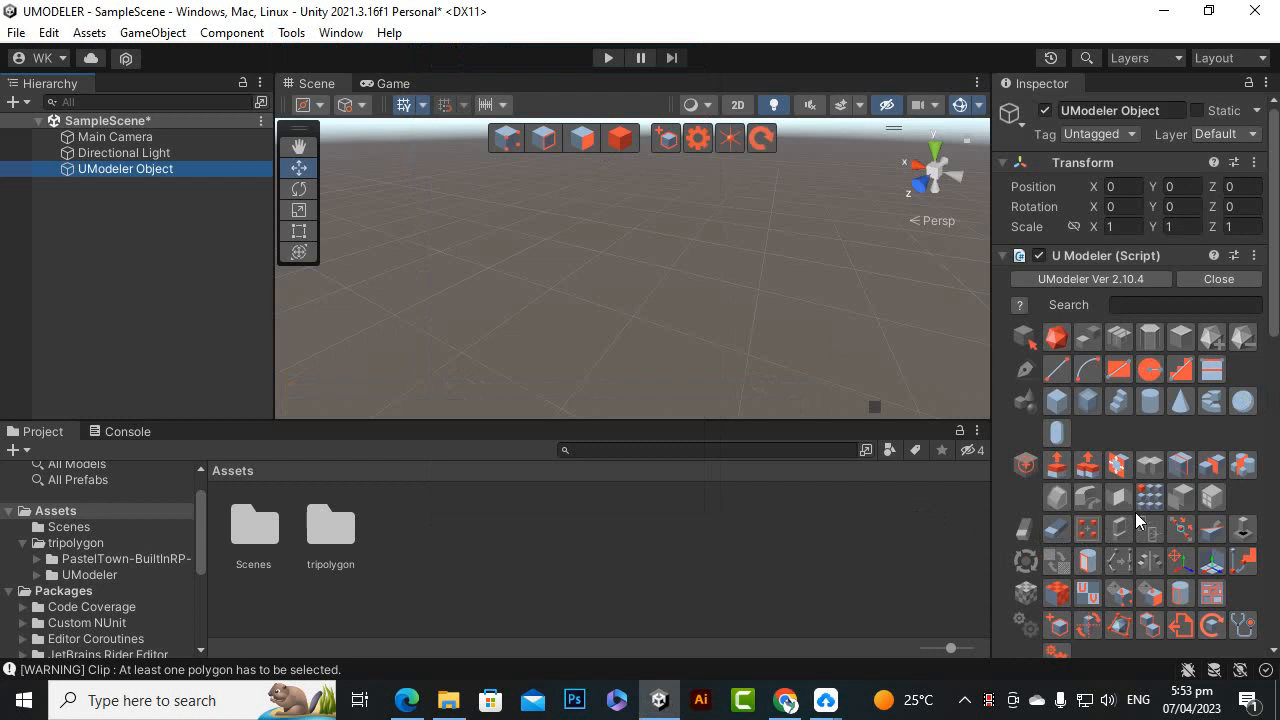
- Draw a box primitive on the ground plane, about 368 by 414 at the base and 1000 high
scroll(1152, 490, down, 3)
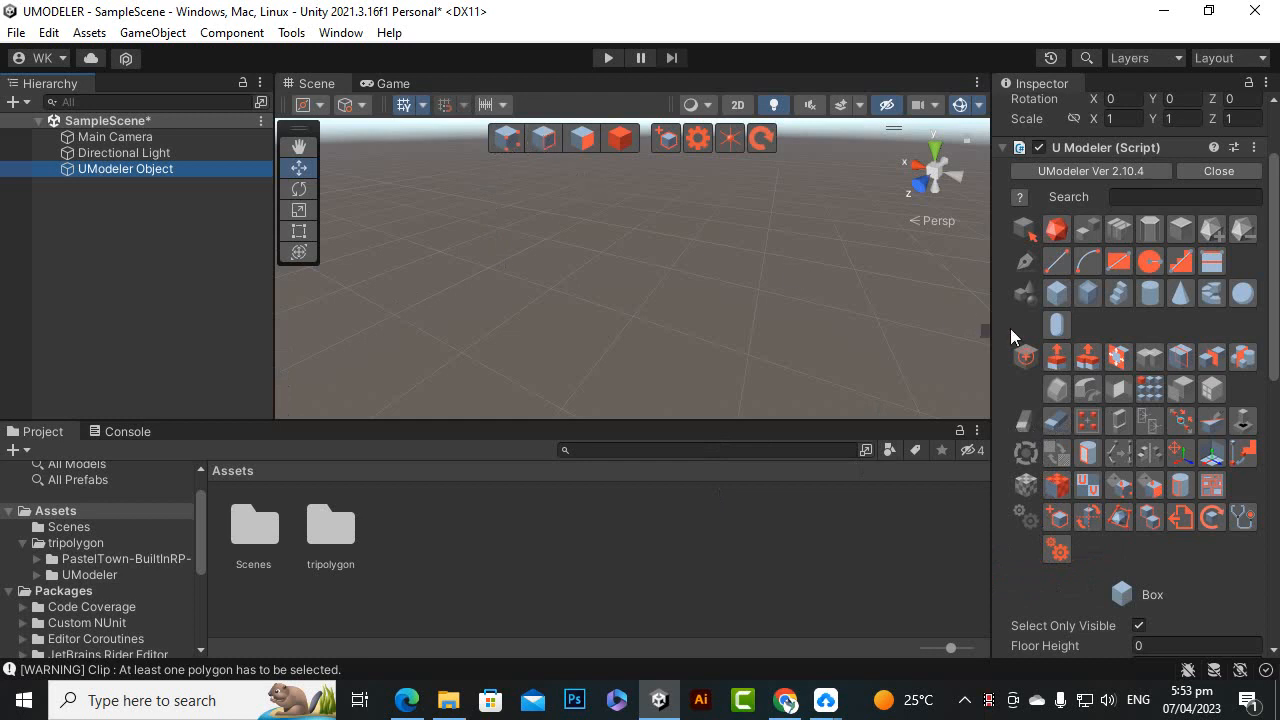
click(1052, 293)
drag(470, 352, 559, 340)
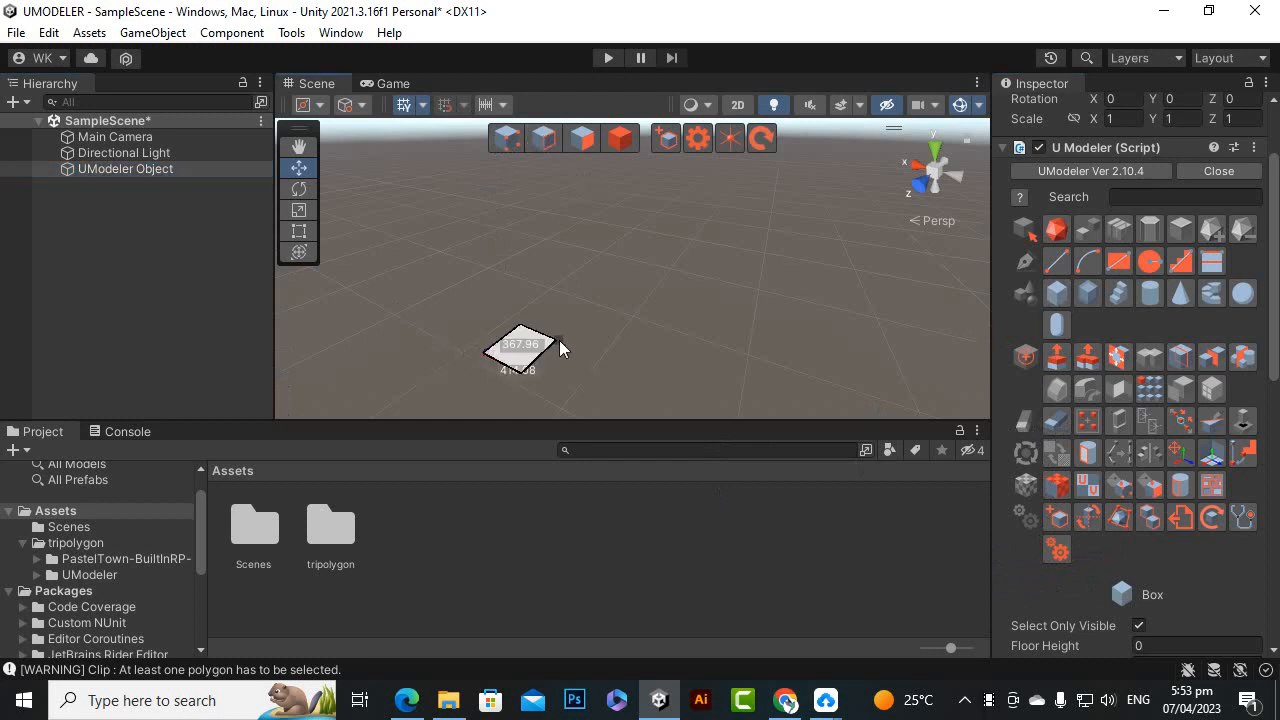
click(576, 216)
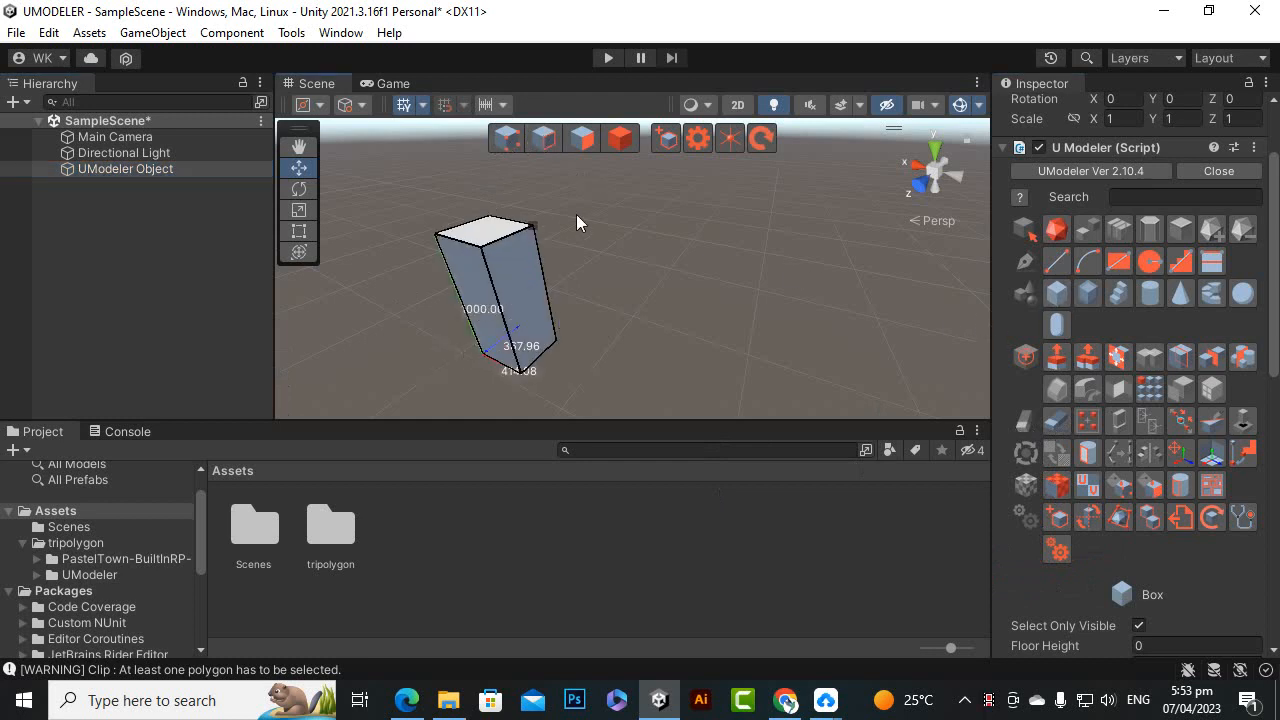
- Draw an upright capsule primitive on the ground beside the box, with nearly the same height as the box
click(1056, 326)
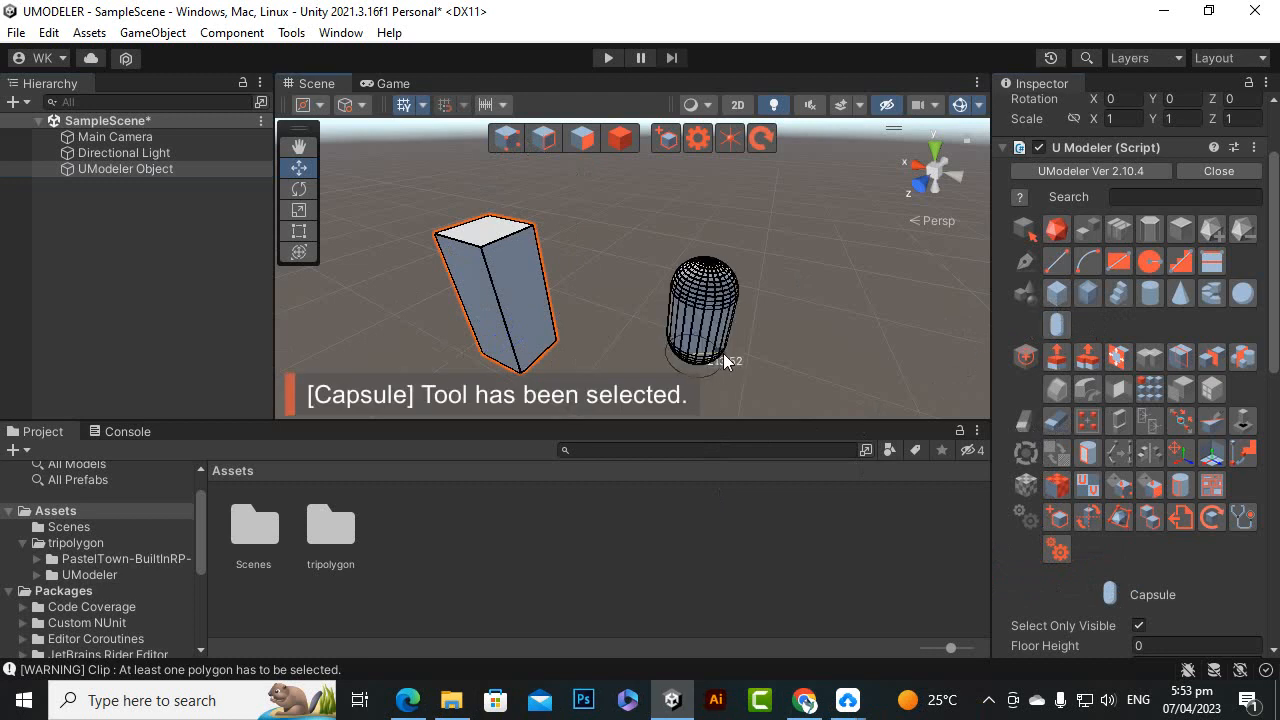
click(724, 351)
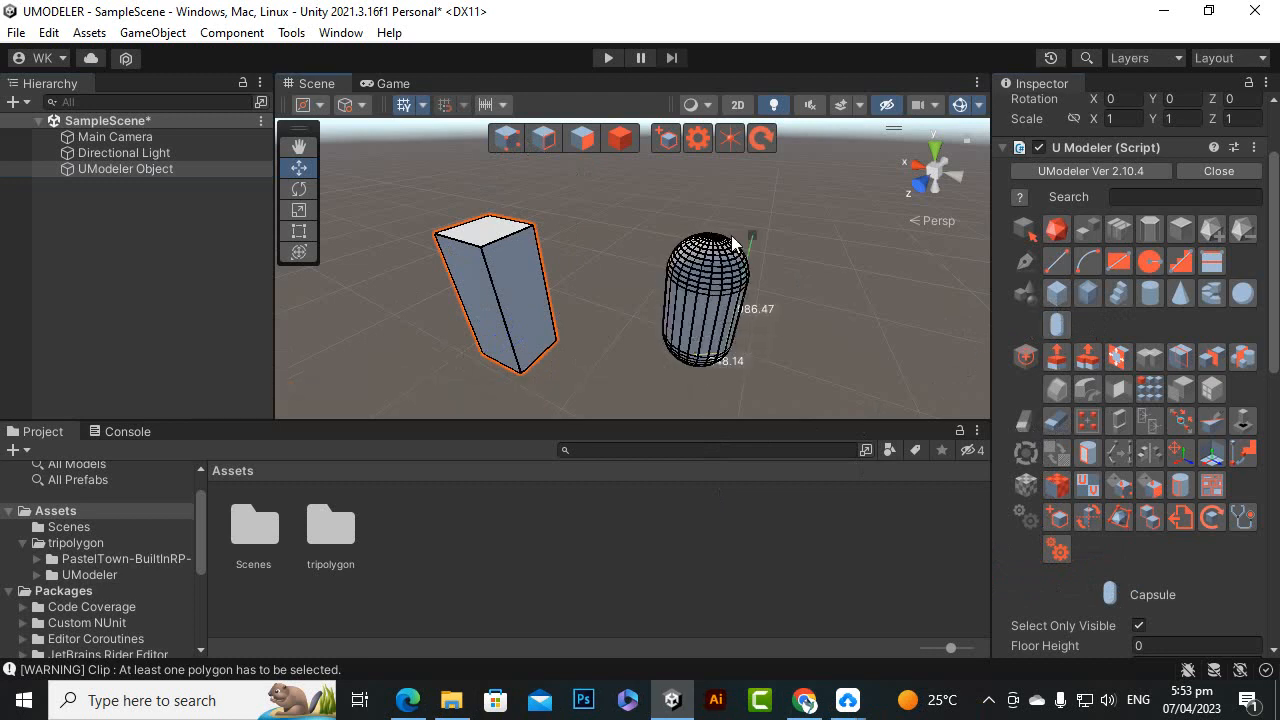
click(733, 242)
- Cut horizontal edge loops around the capsule's body with Loop Slice at a split number of 2, undoing the faulty cut
click(621, 138)
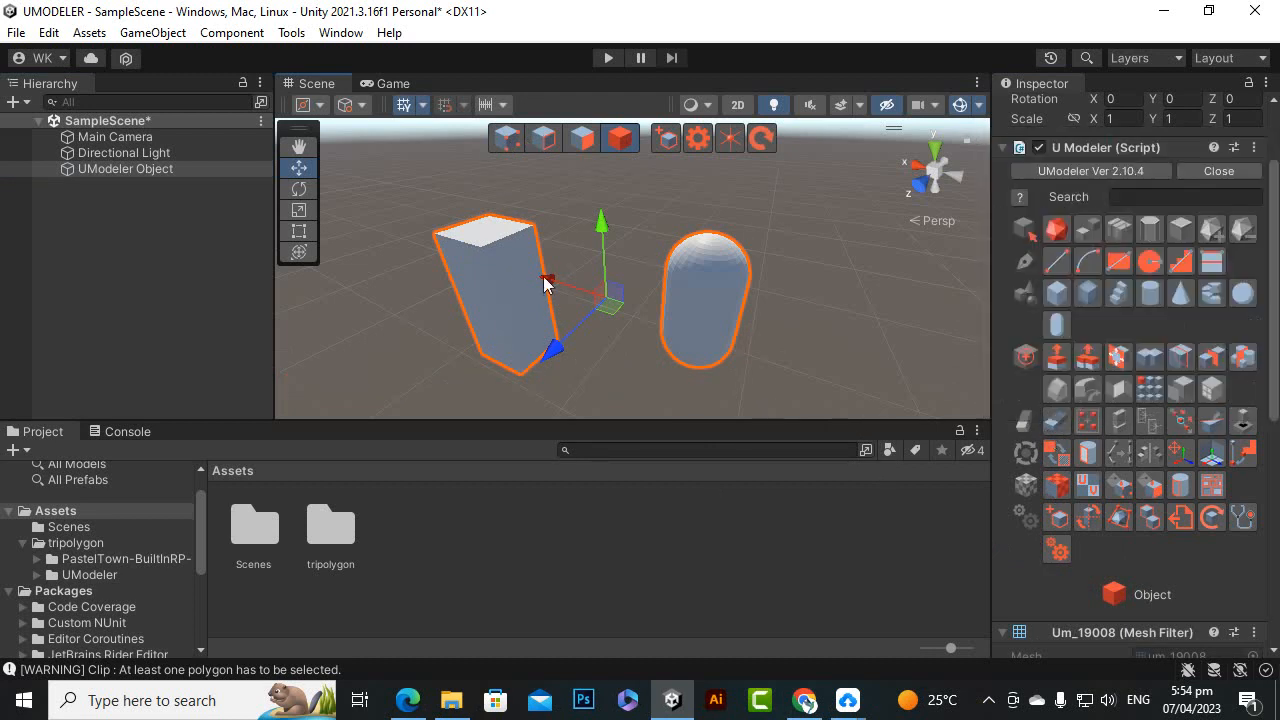
click(544, 137)
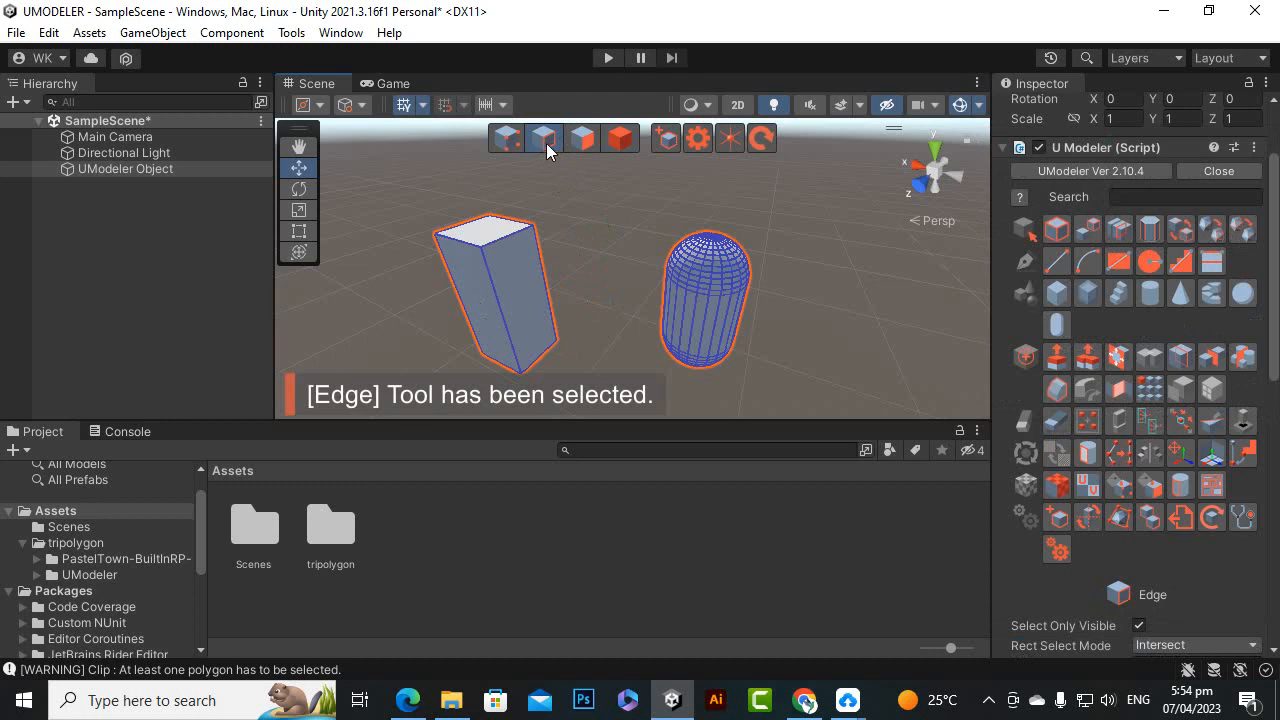
scroll(754, 346, up, 3)
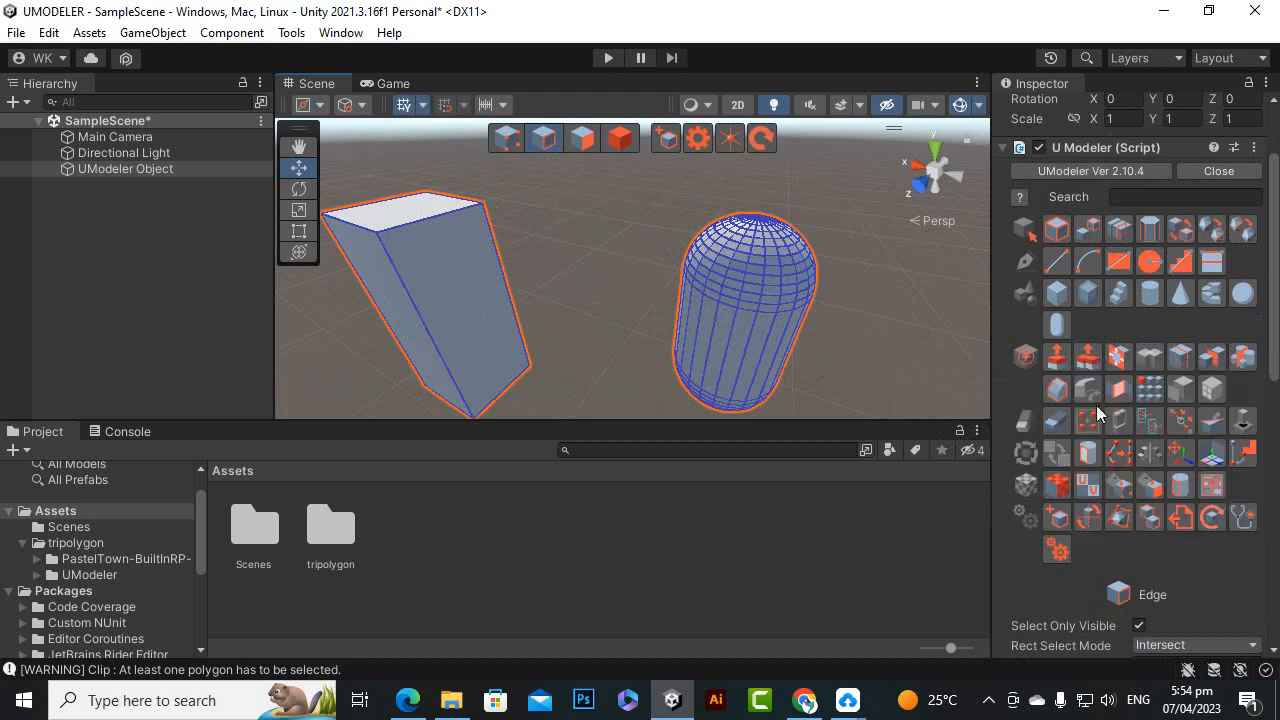
click(1182, 362)
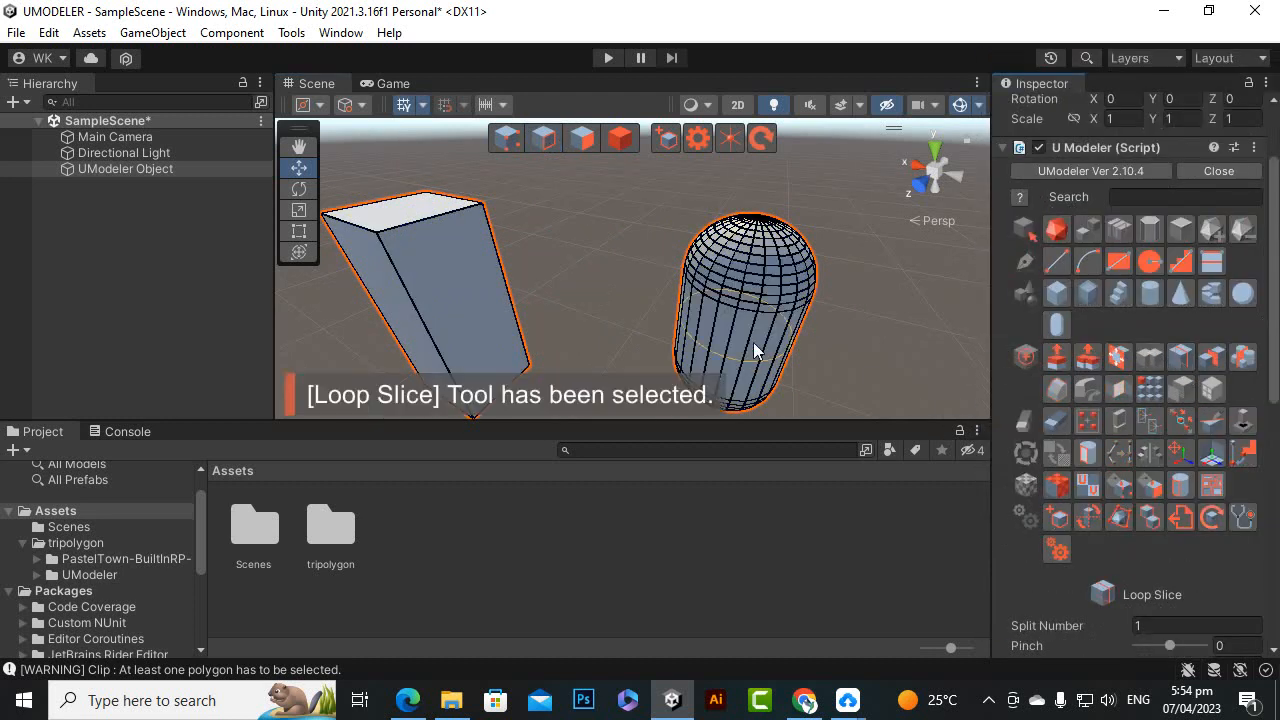
scroll(752, 344, up, 1)
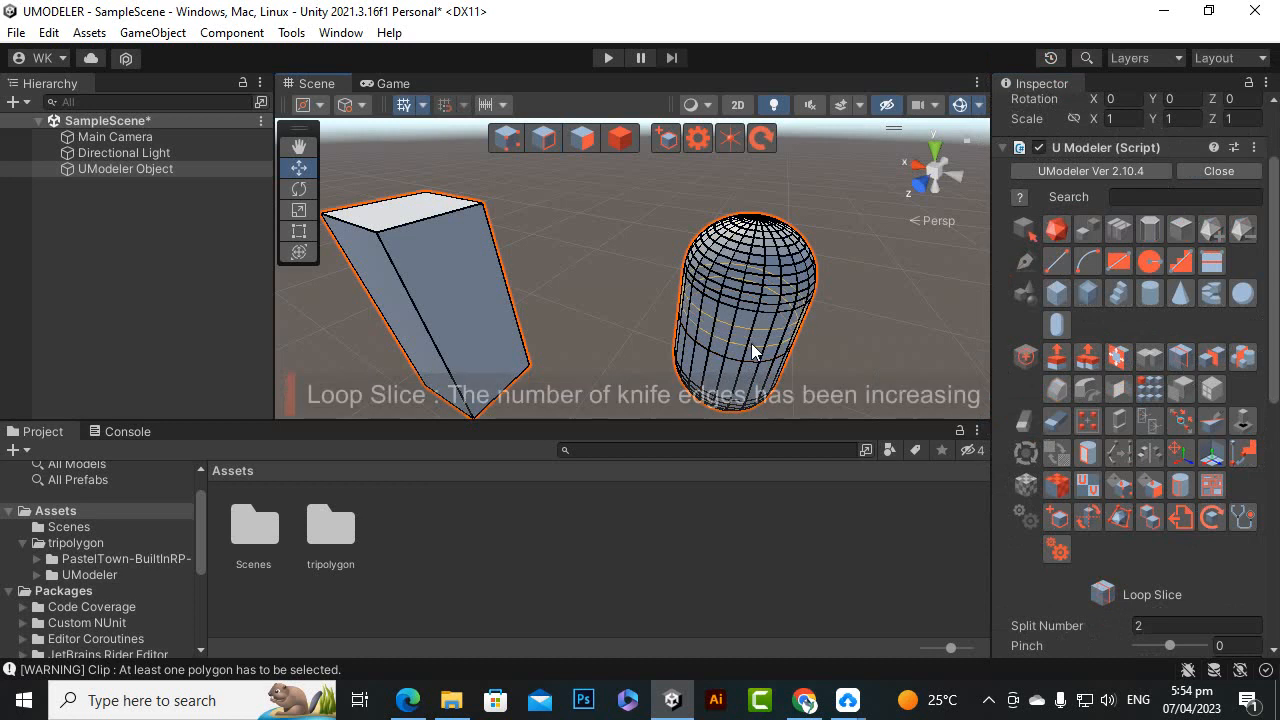
click(752, 344)
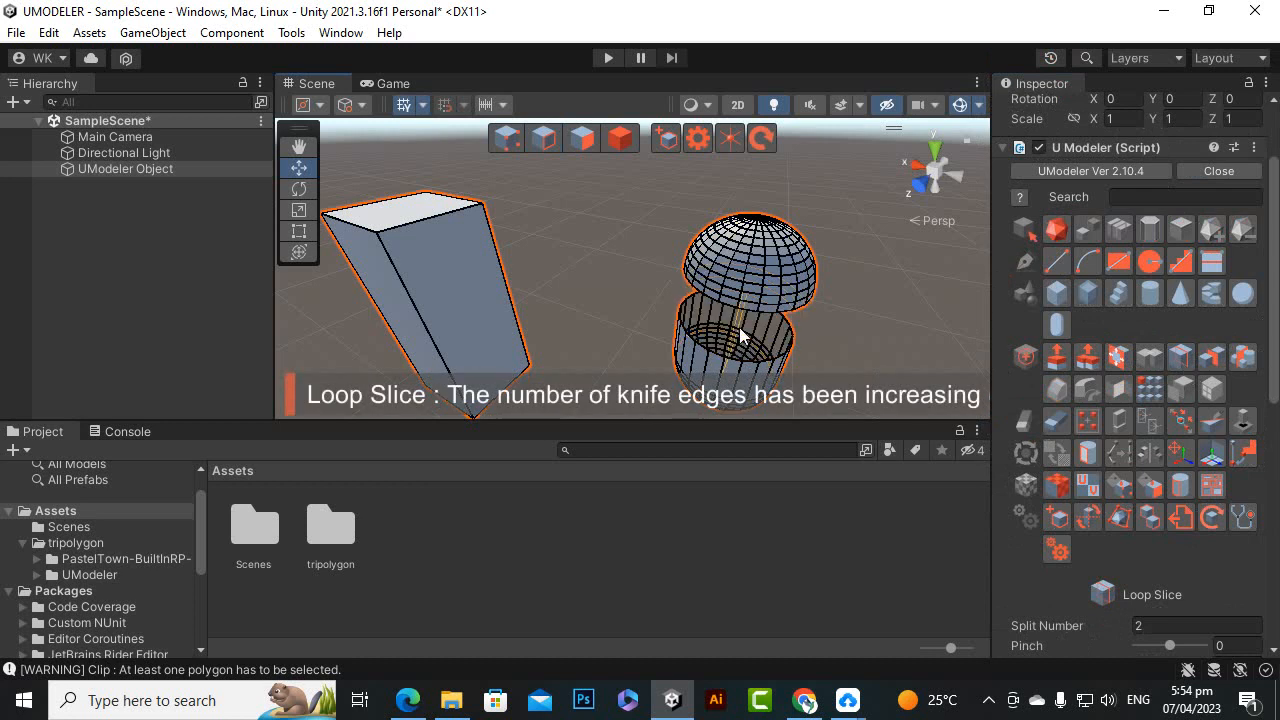
key(ctrl+z)
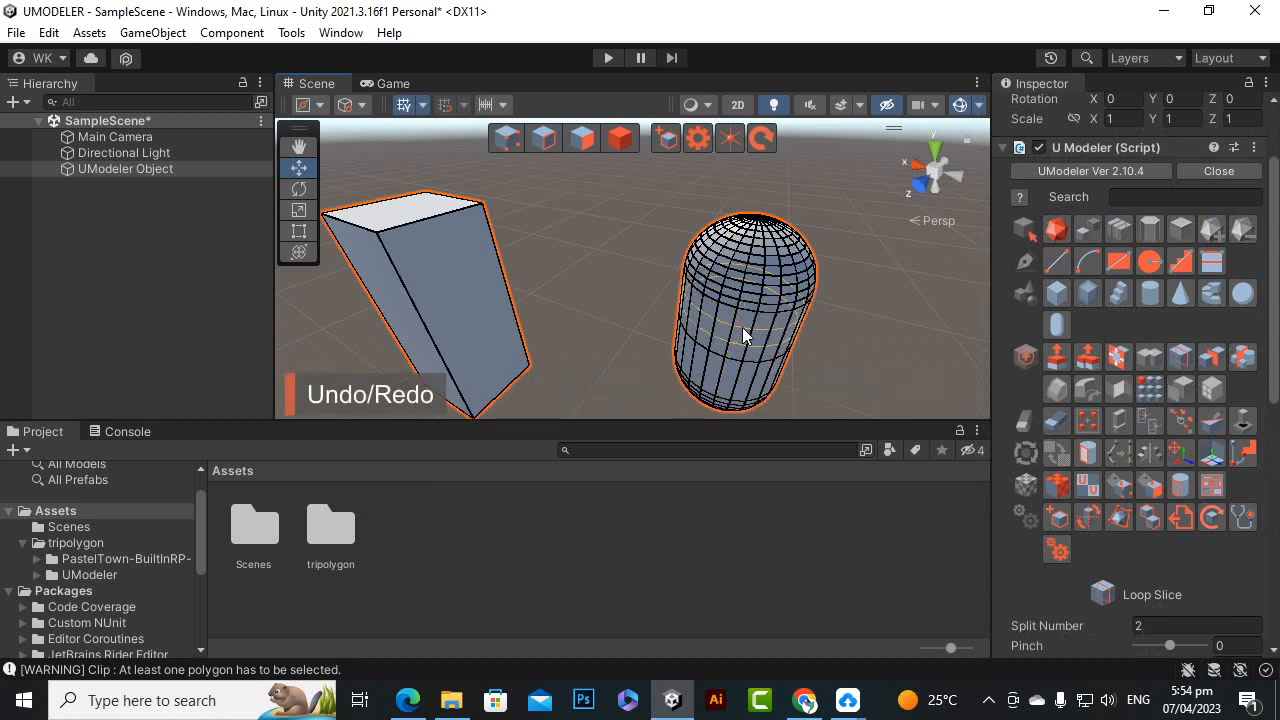
scroll(736, 337, down, 1)
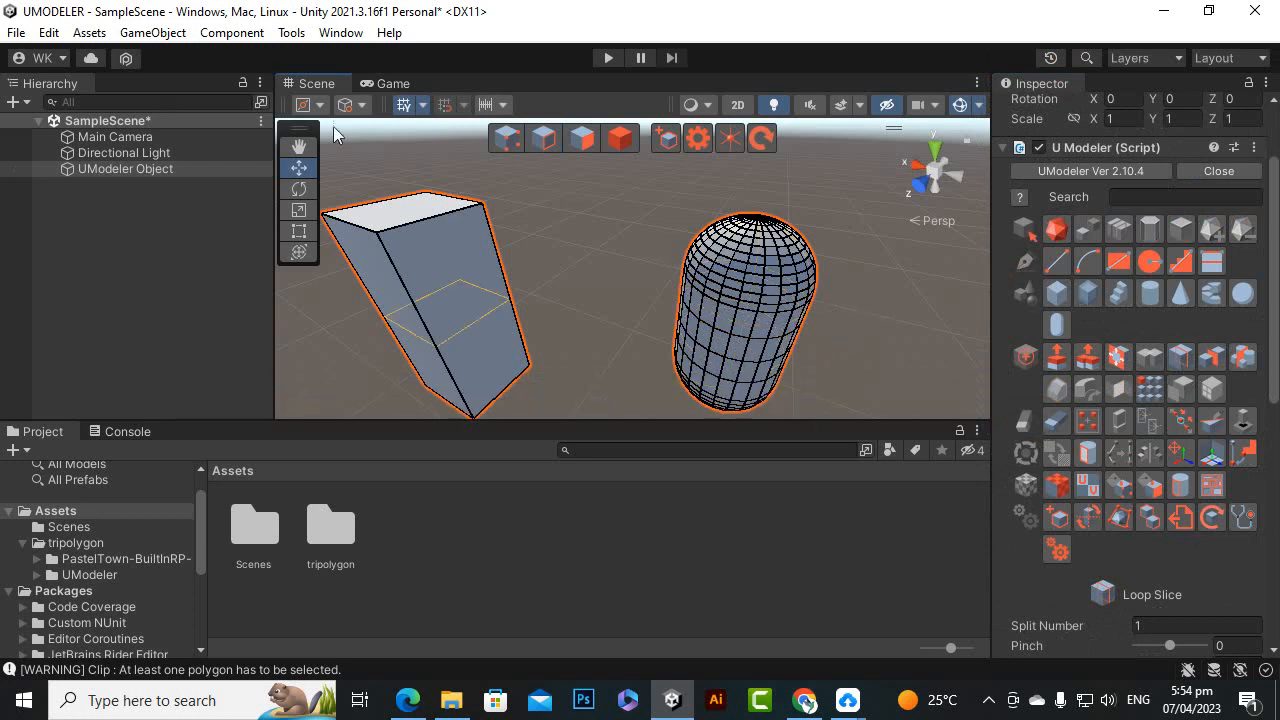
scroll(764, 298, up, 6)
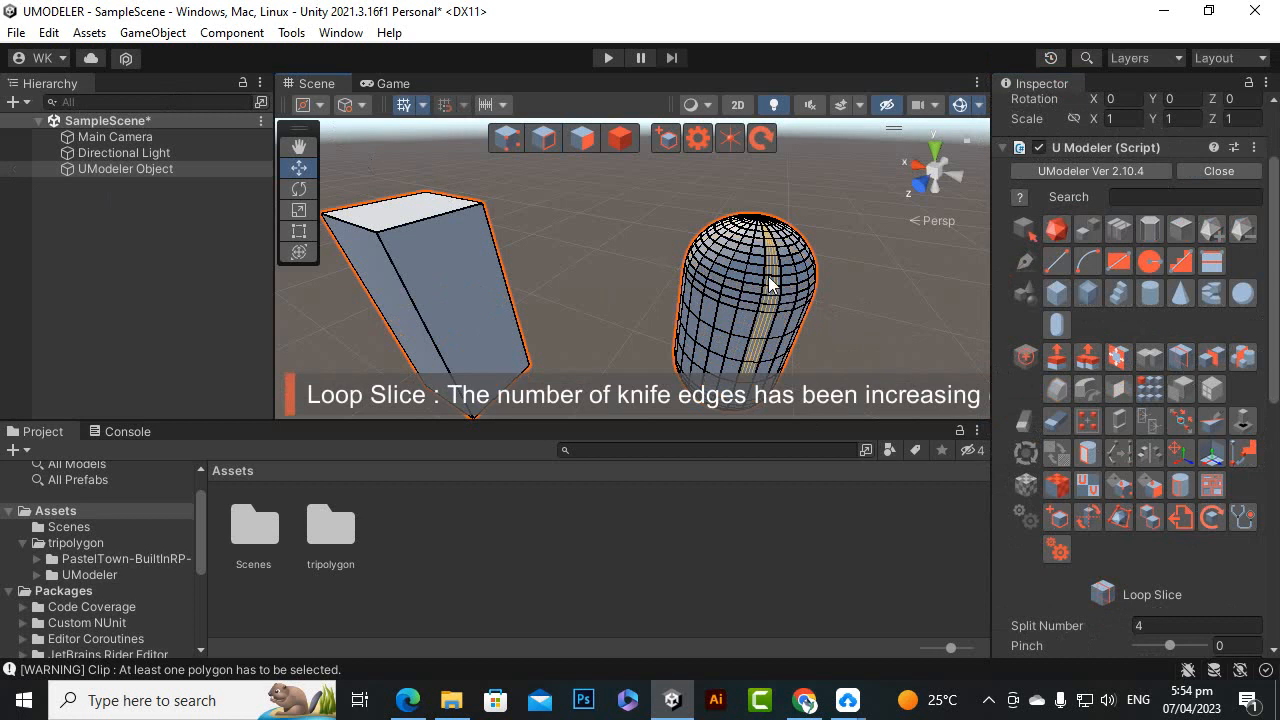
- Erase several adjoining edges on the capsule's front with the Eraser to open a hole, and view the result in Object mode
click(1050, 422)
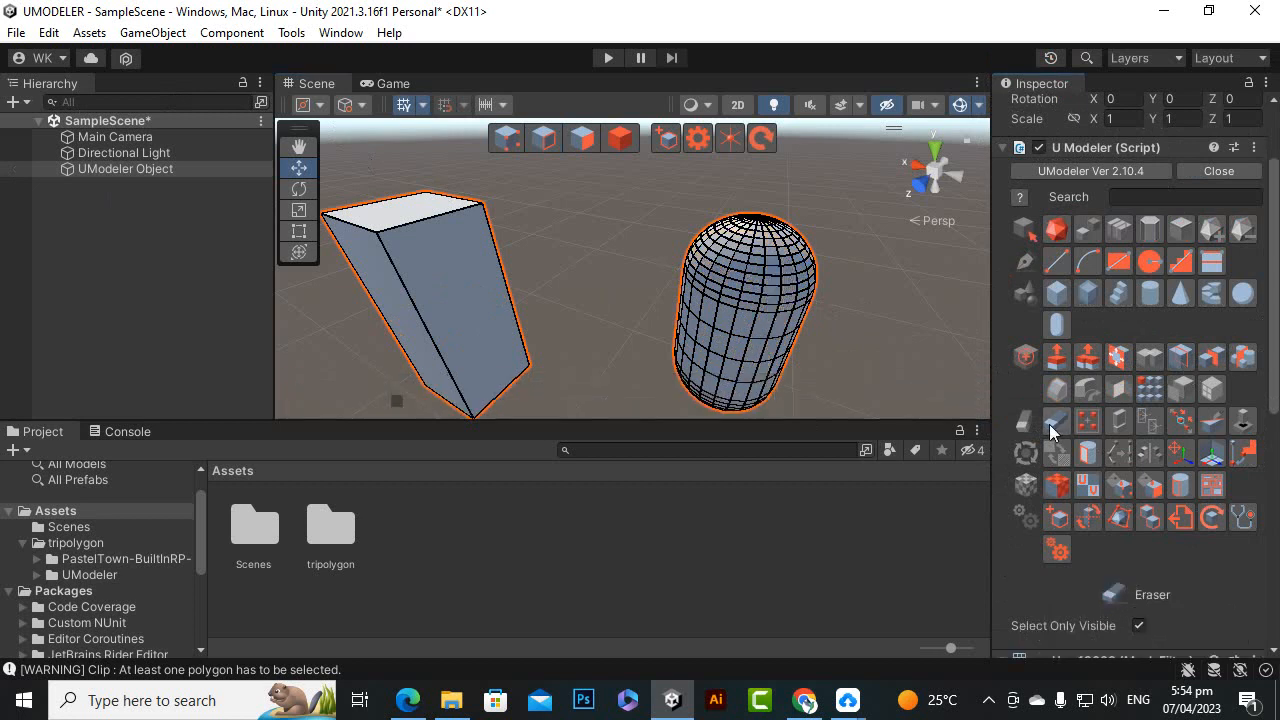
scroll(752, 300, up, 3)
click(766, 291)
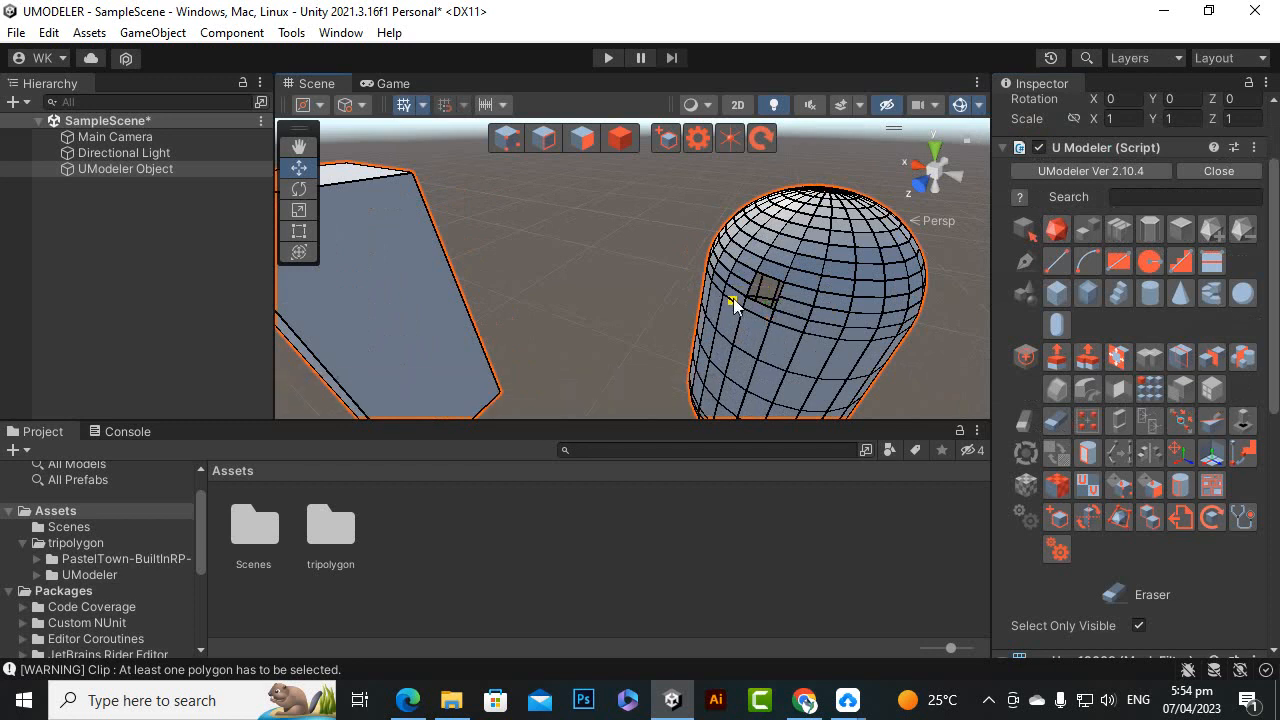
click(801, 301)
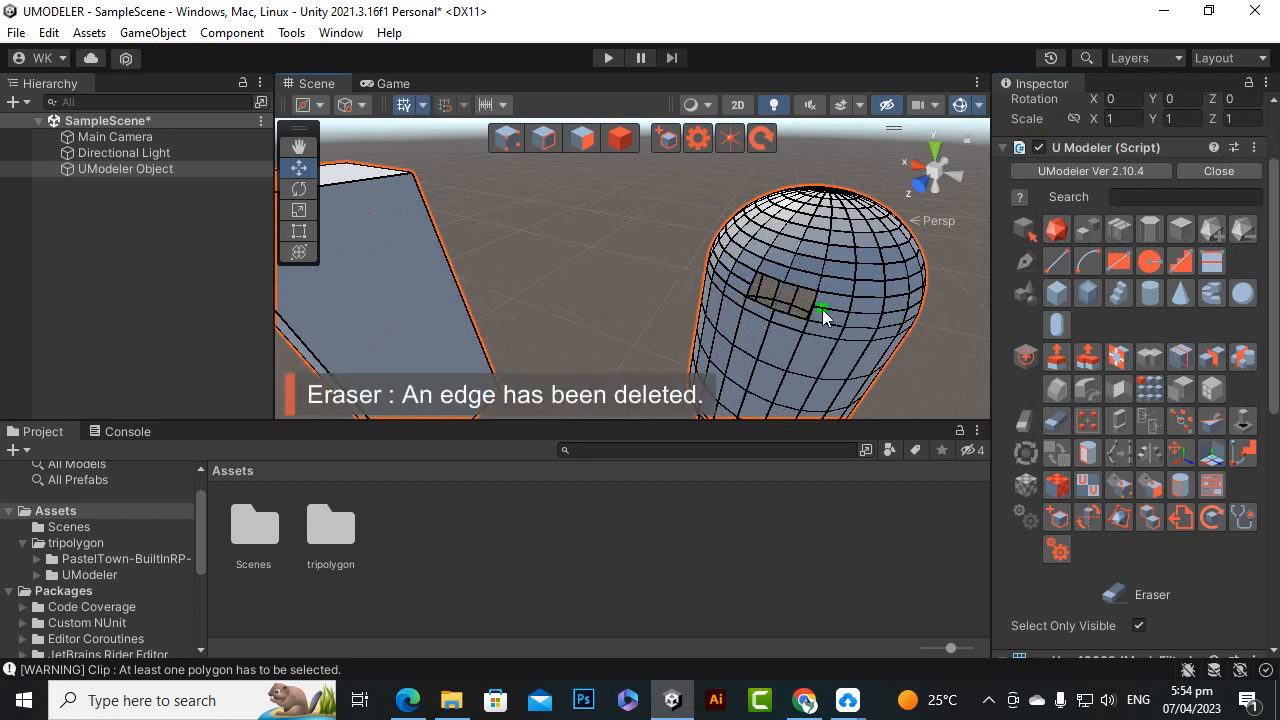
click(822, 309)
click(786, 334)
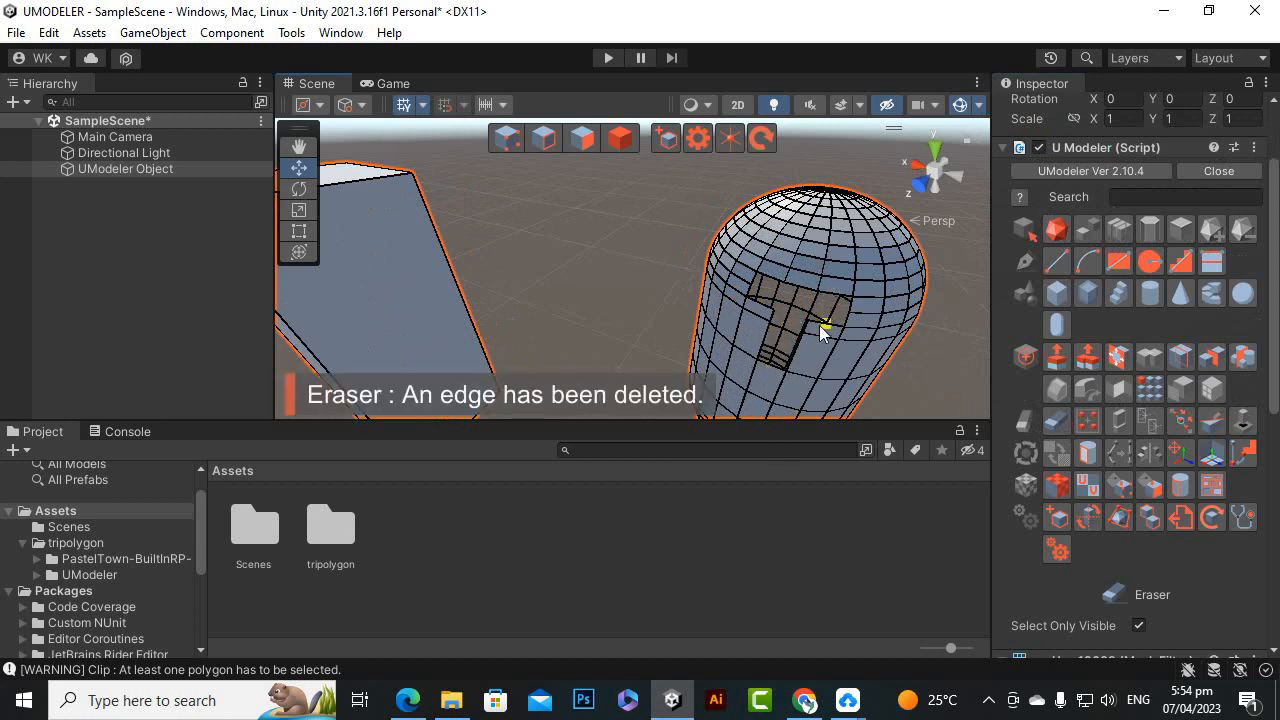
click(760, 316)
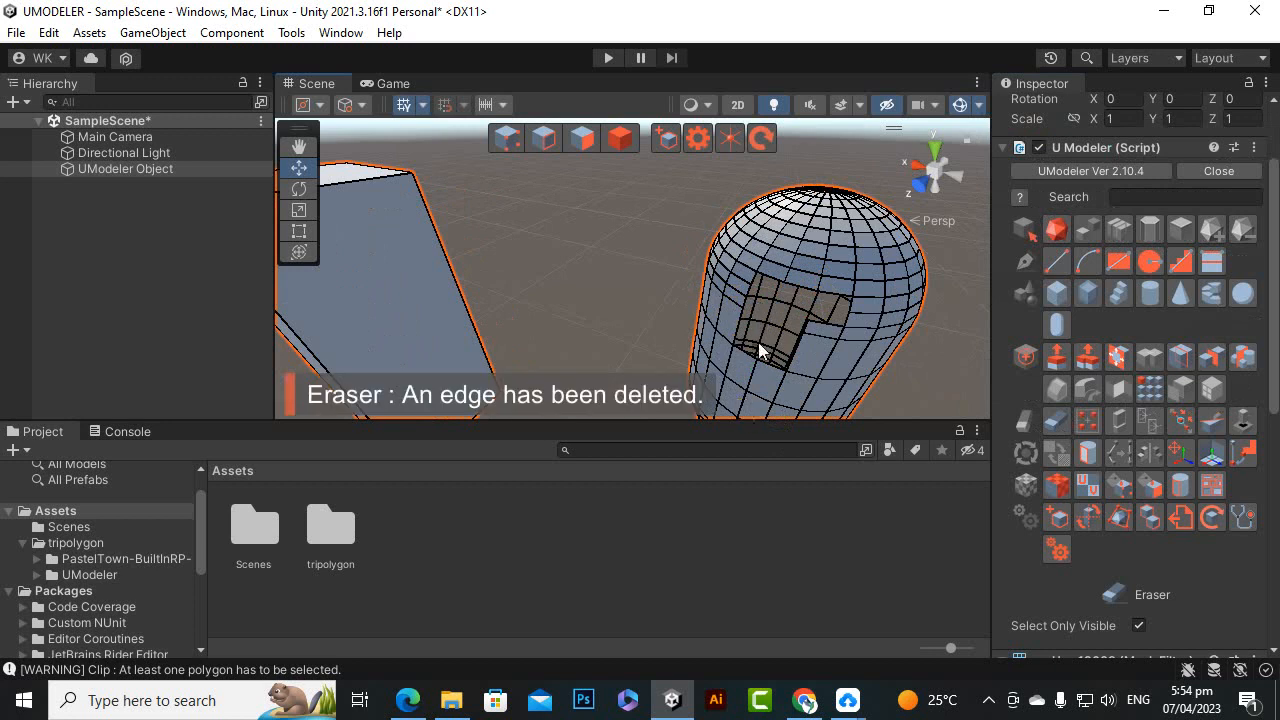
scroll(760, 350, down, 4)
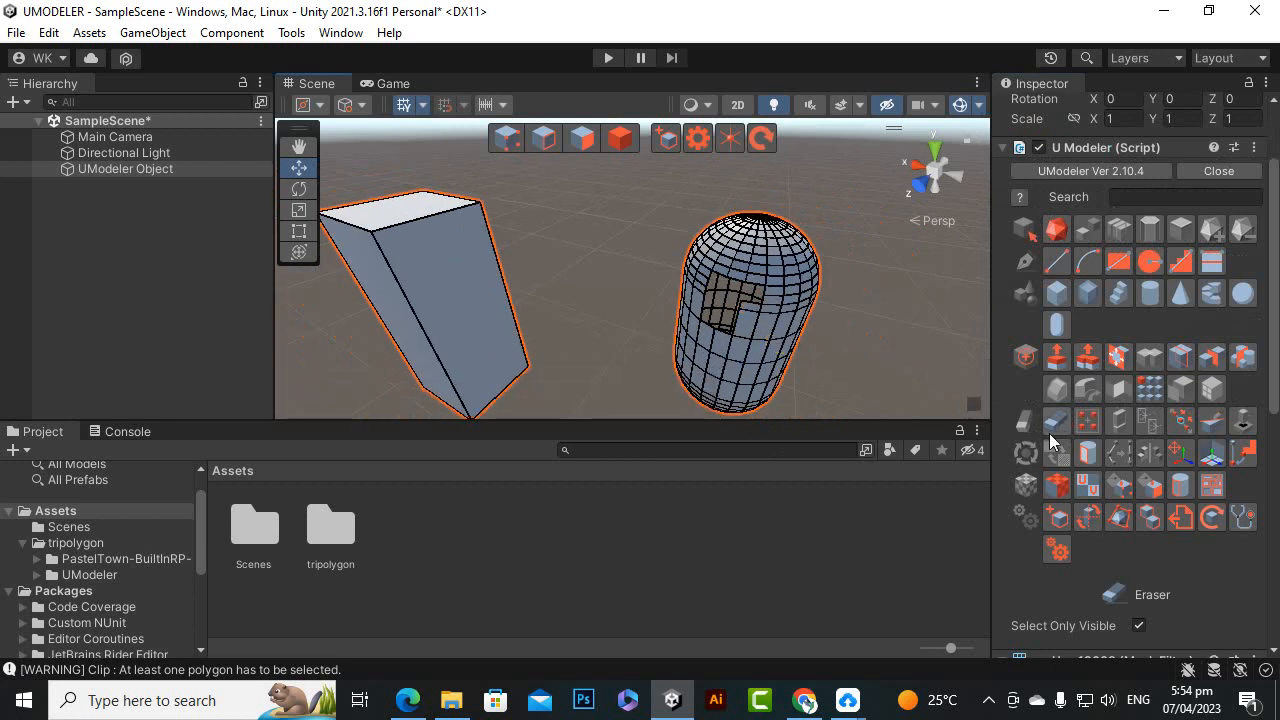
click(543, 142)
click(620, 138)
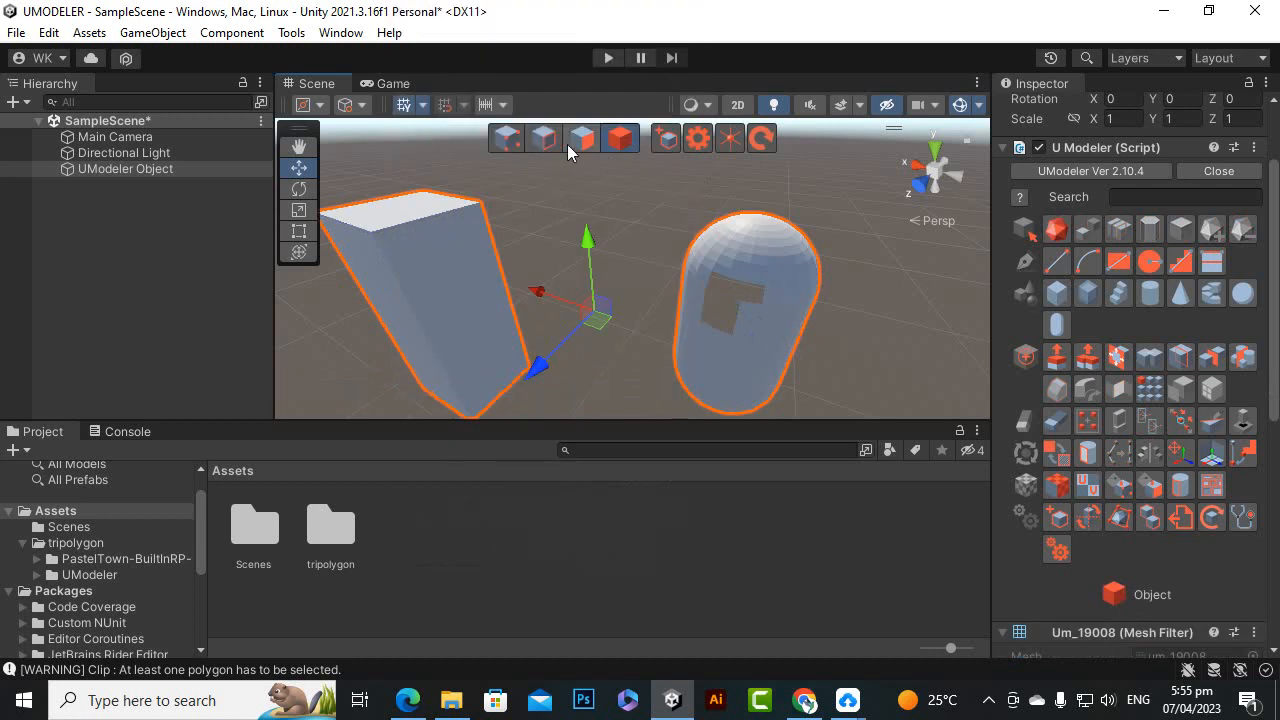
- Select five separate edges around the hole on the capsule in Edge mode and erase them together
click(548, 145)
scroll(756, 280, up, 4)
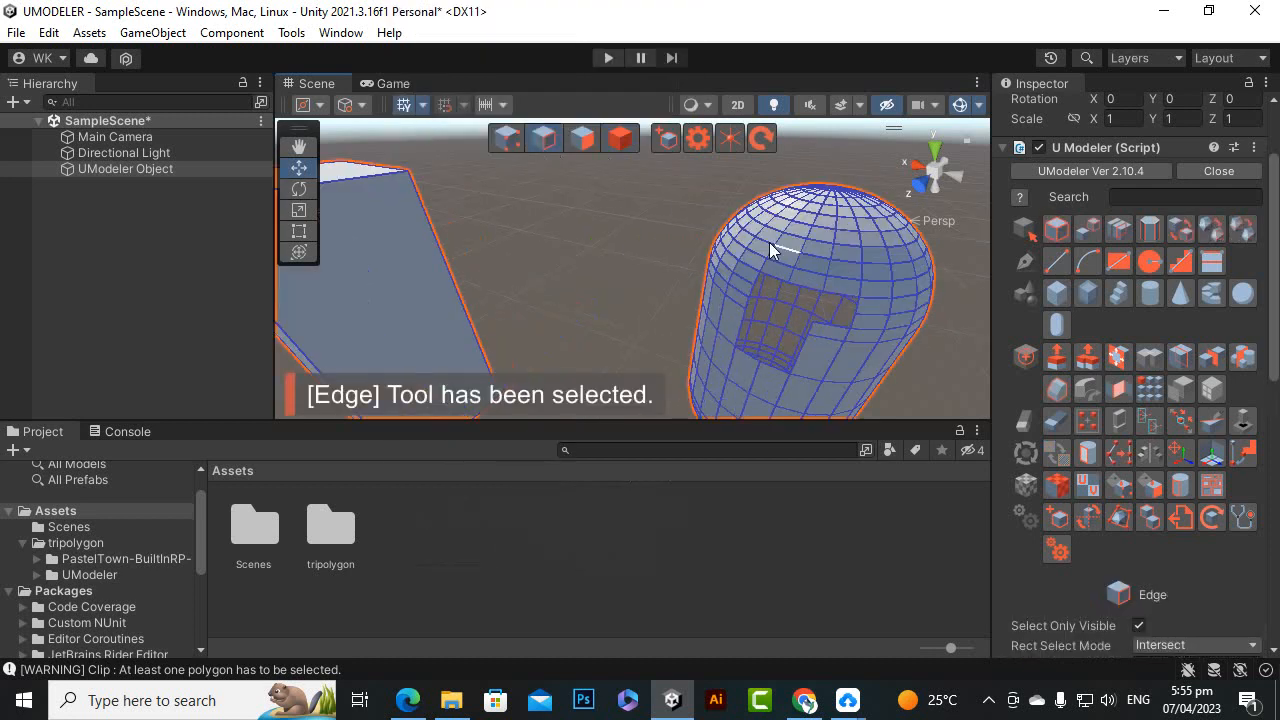
shift+click(860, 257)
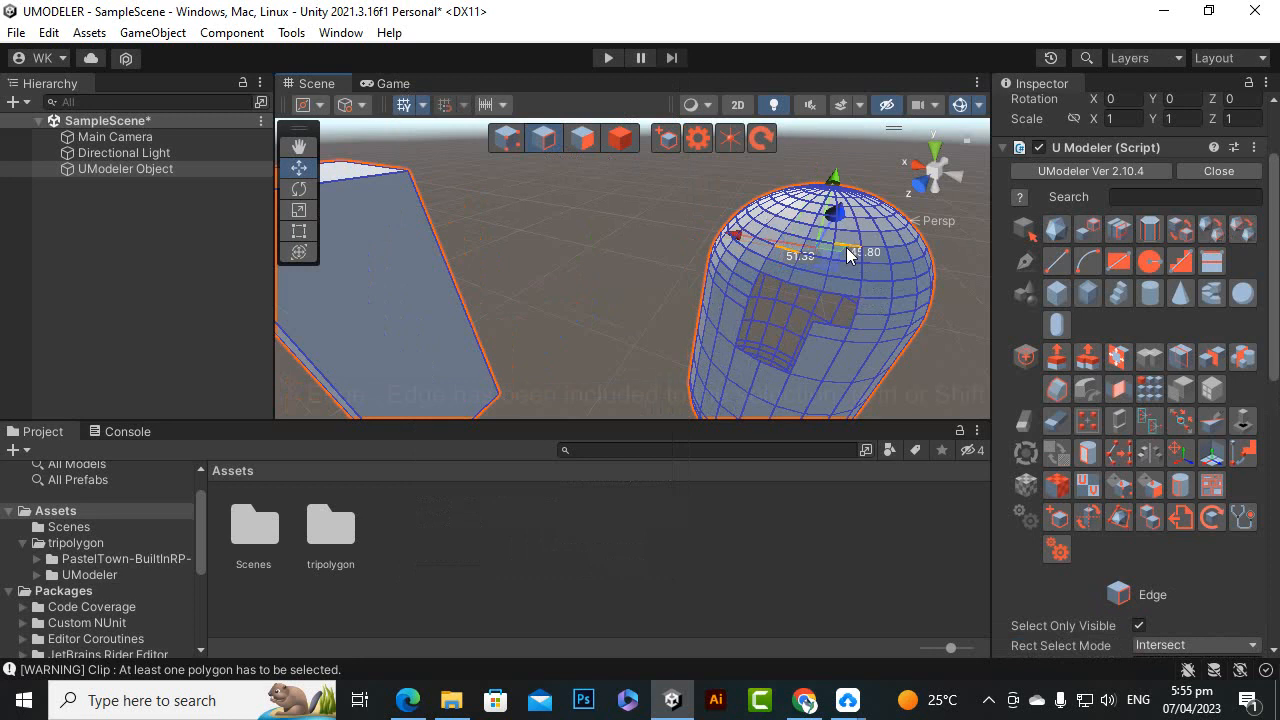
shift+click(712, 304)
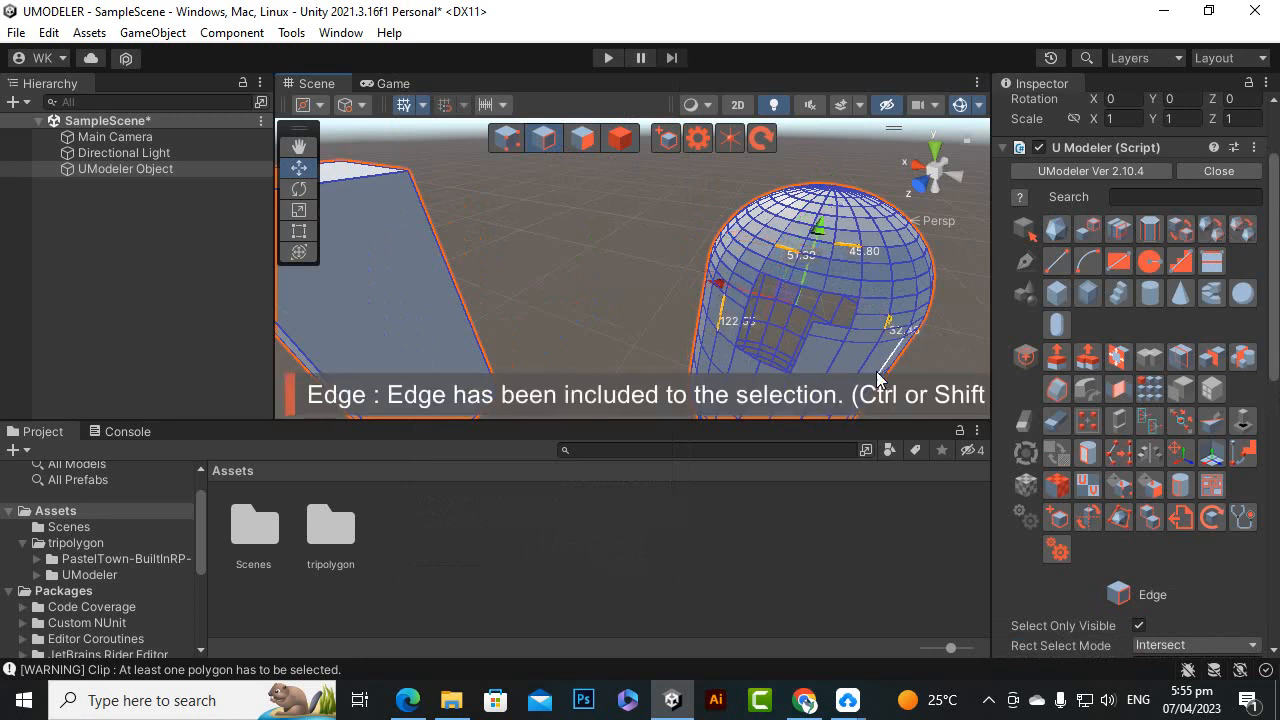
shift+click(884, 338)
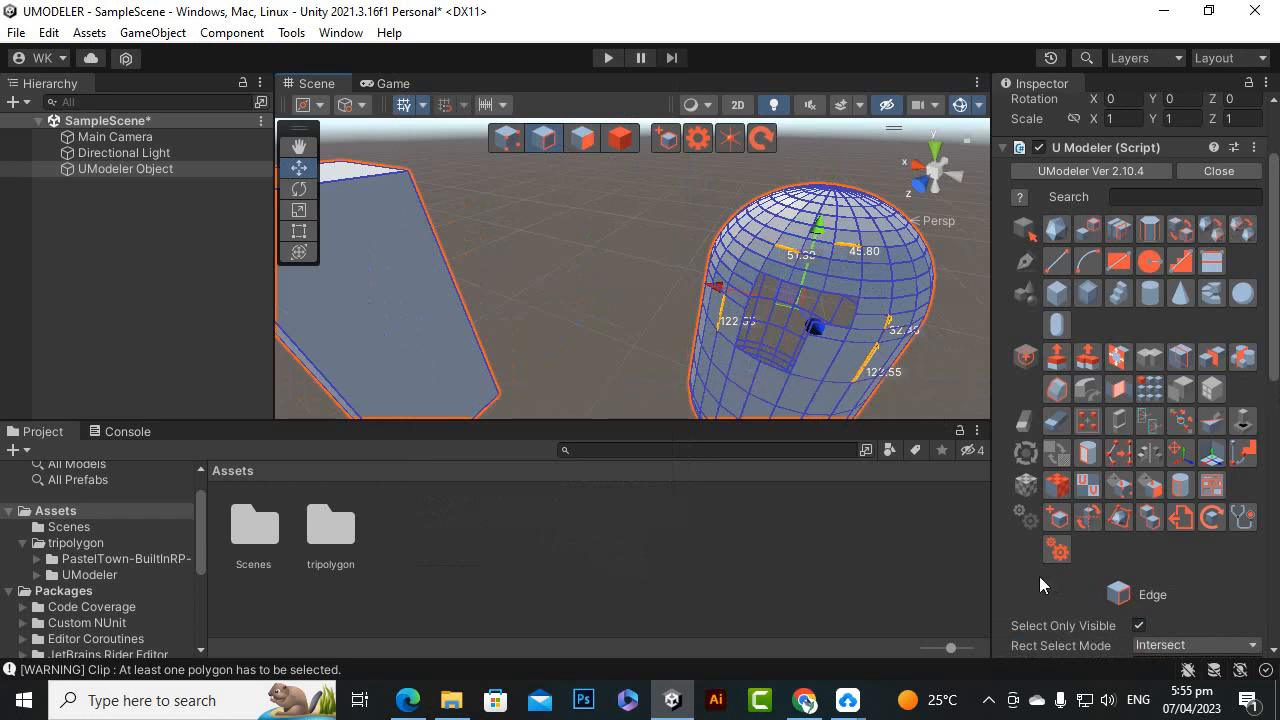
click(1057, 422)
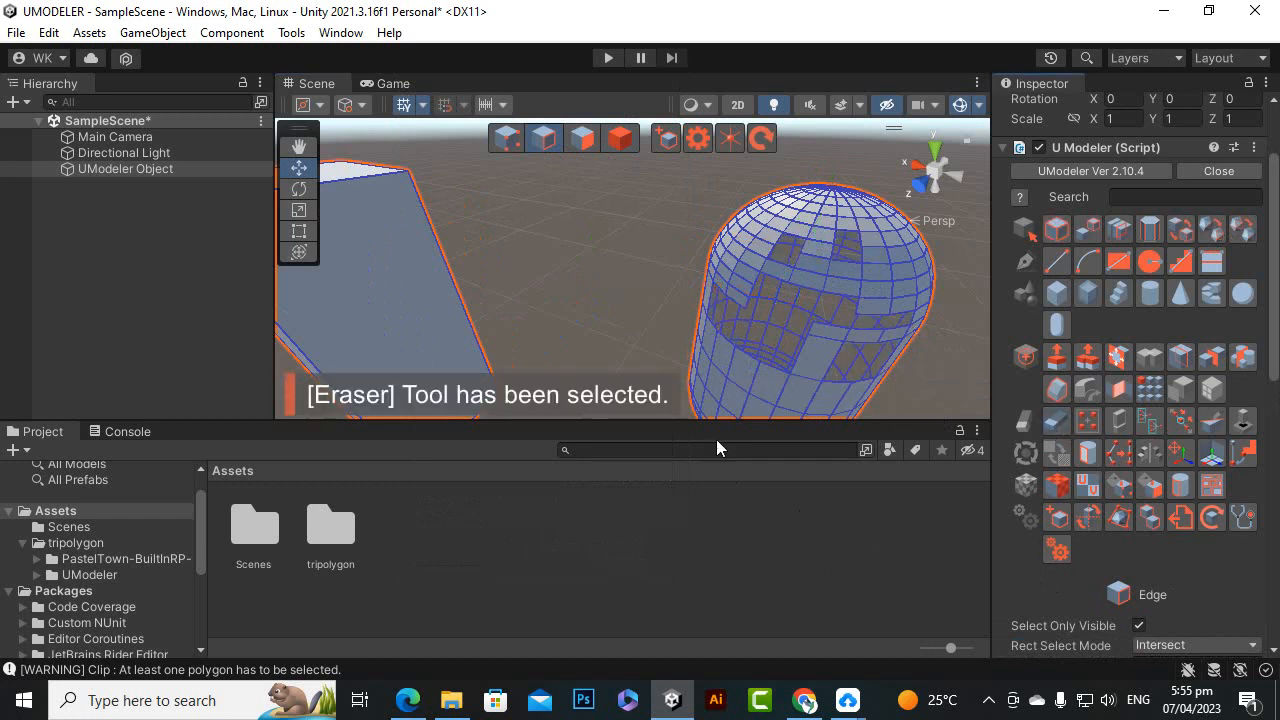
scroll(704, 287, down, 2)
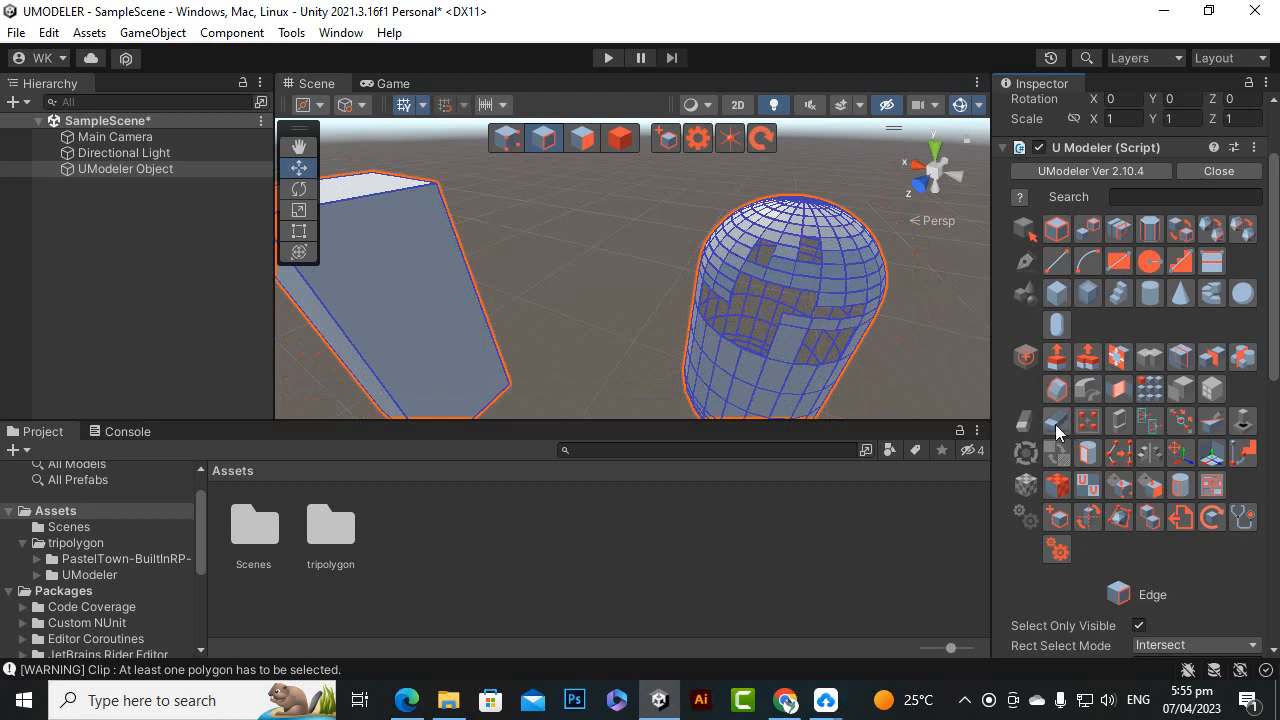
- Select the vertices across the top of the capsule's dome in Vertex mode and merge them with the Combine tool
mouse_move(1087, 430)
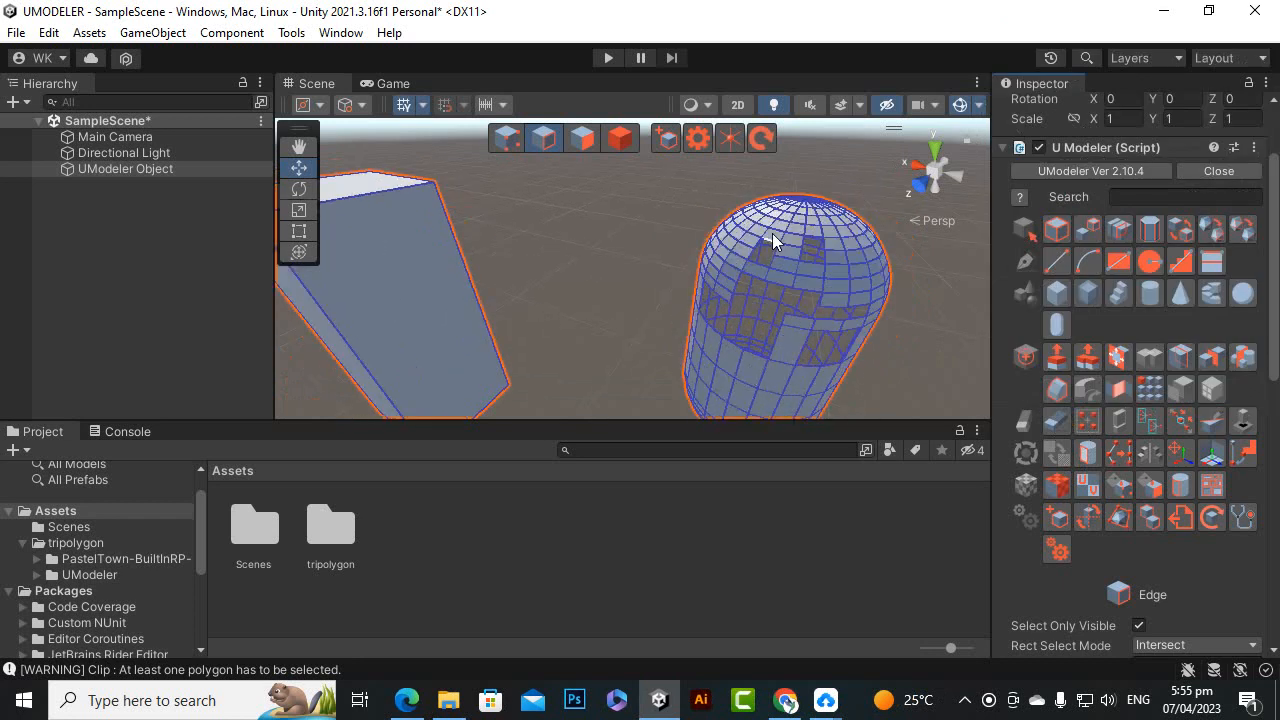
click(499, 140)
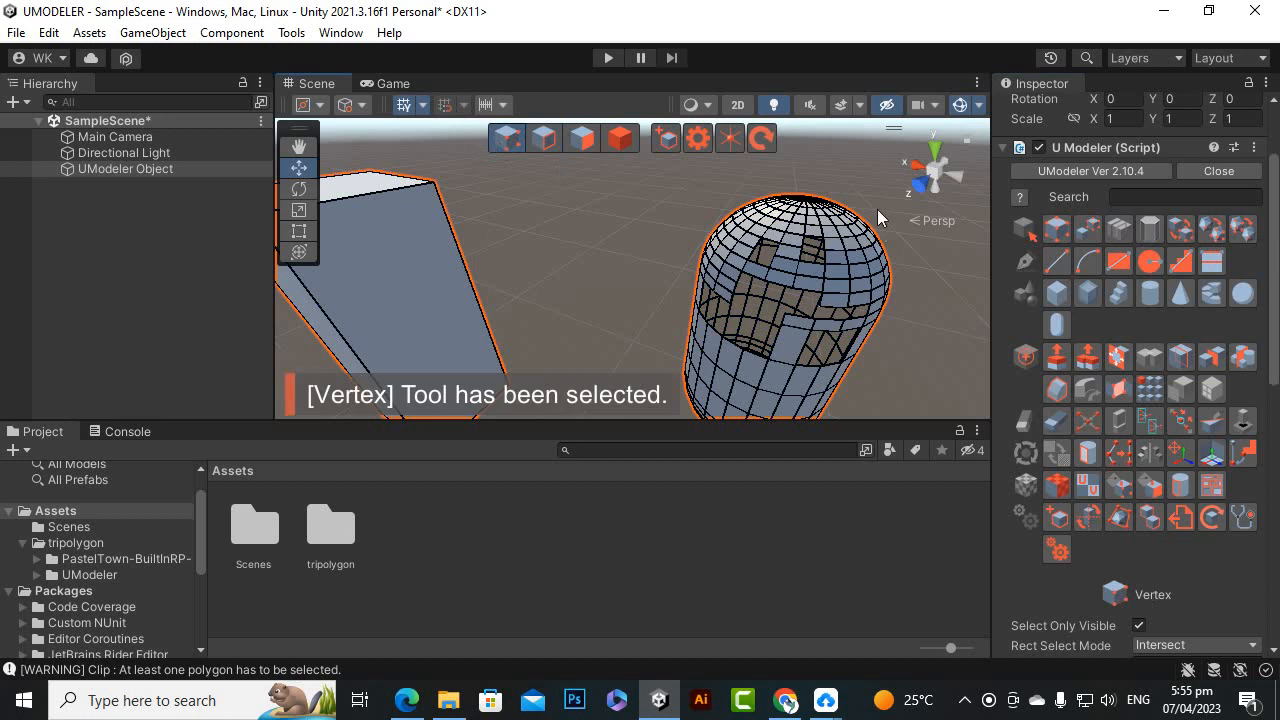
drag(857, 172, 713, 255)
scroll(740, 245, up, 5)
scroll(765, 238, down, 4)
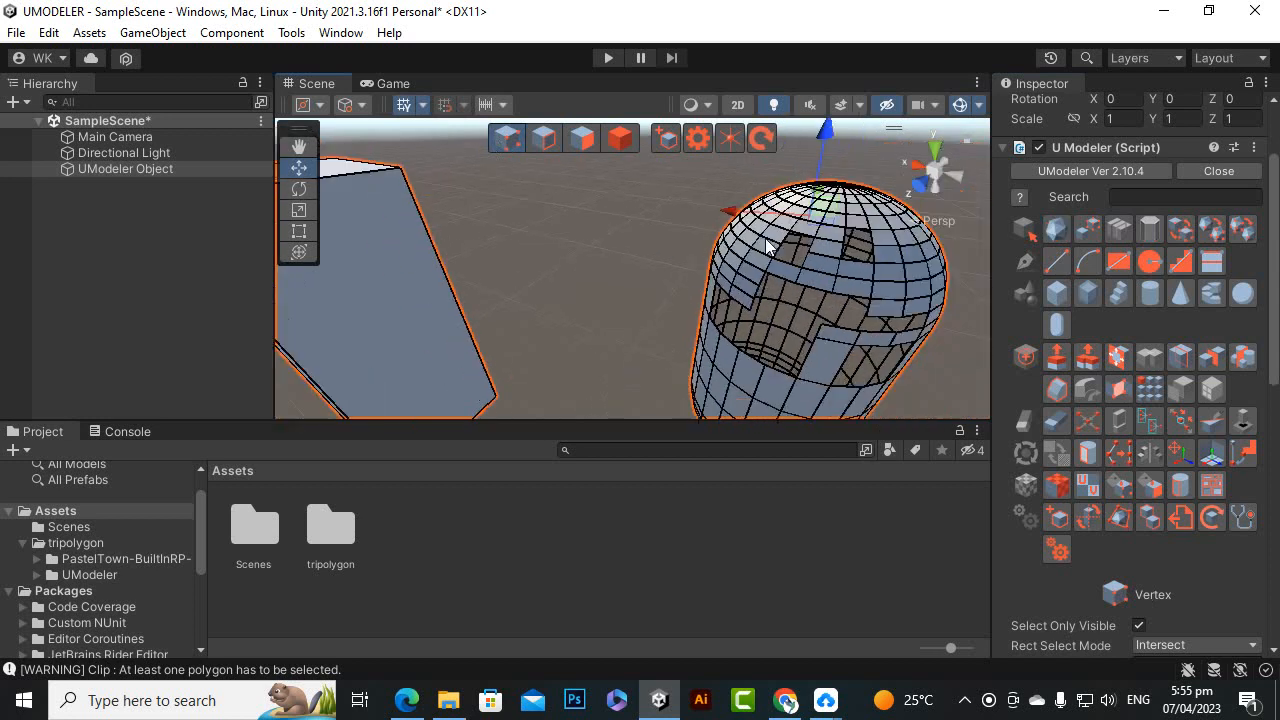
scroll(789, 228, down, 2)
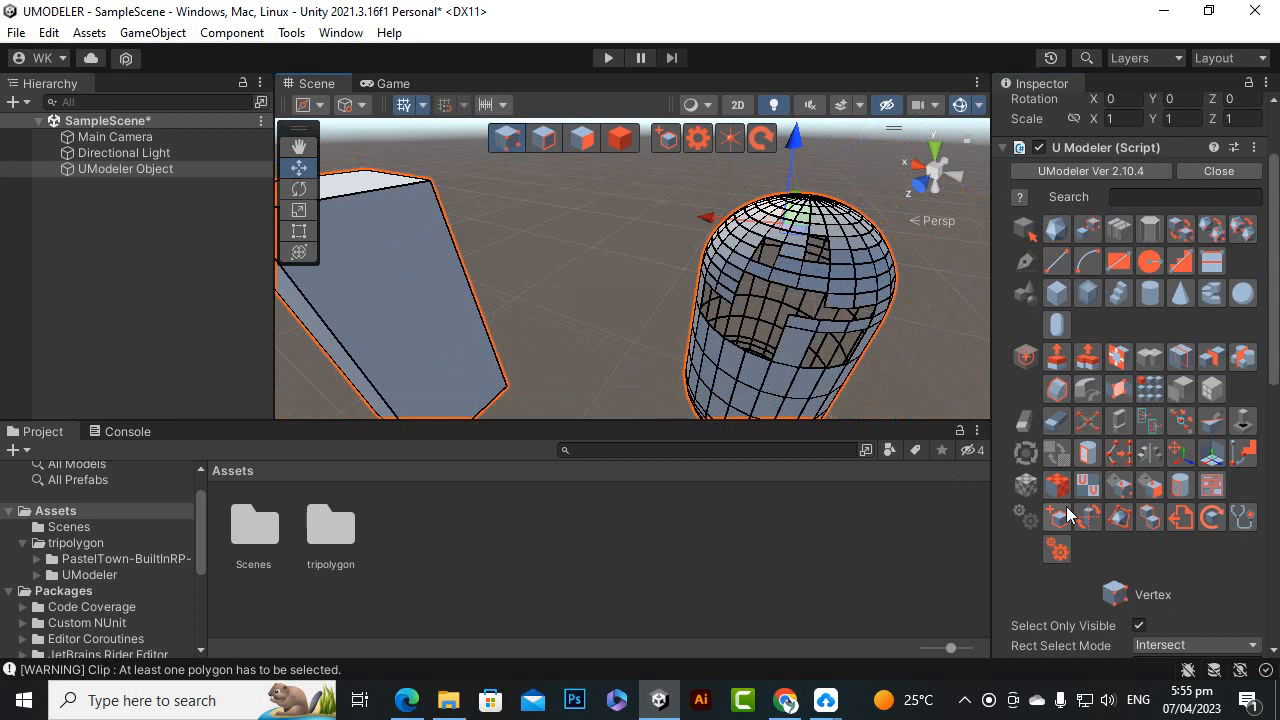
click(1087, 421)
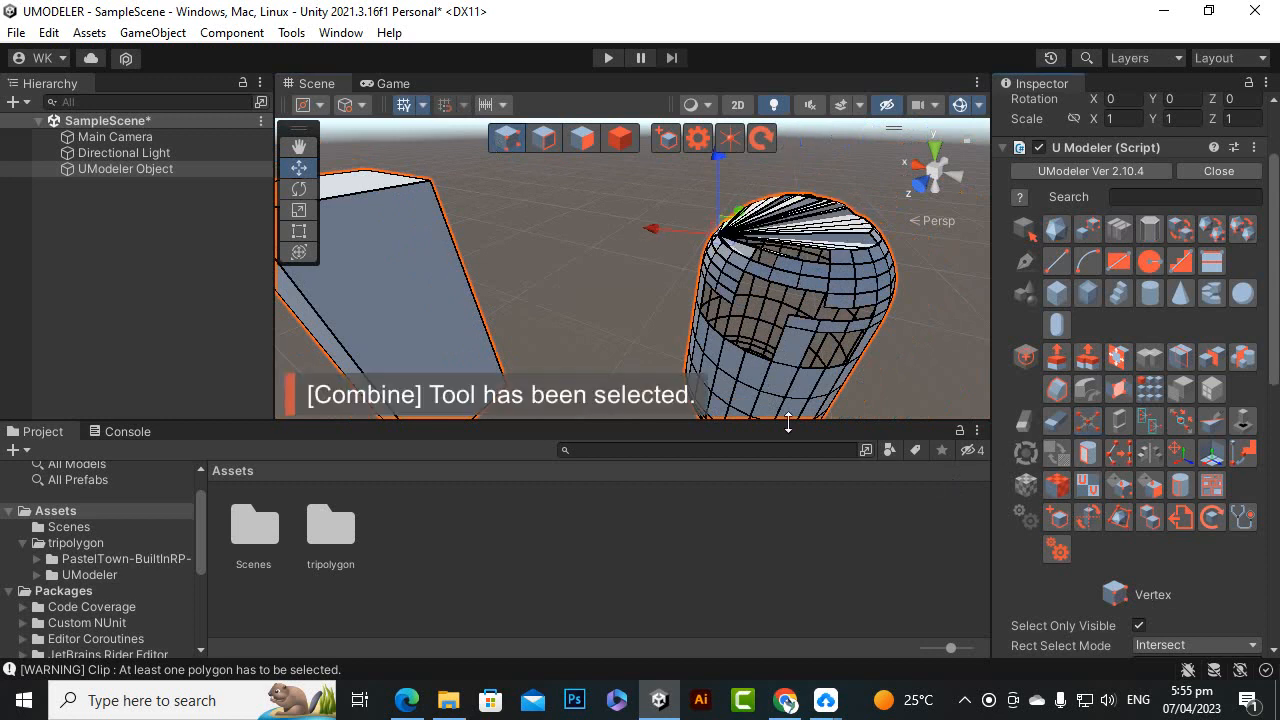
- Try to move the combined vertex on the capsule slightly upward, and undo the move
scroll(809, 263, up, 3)
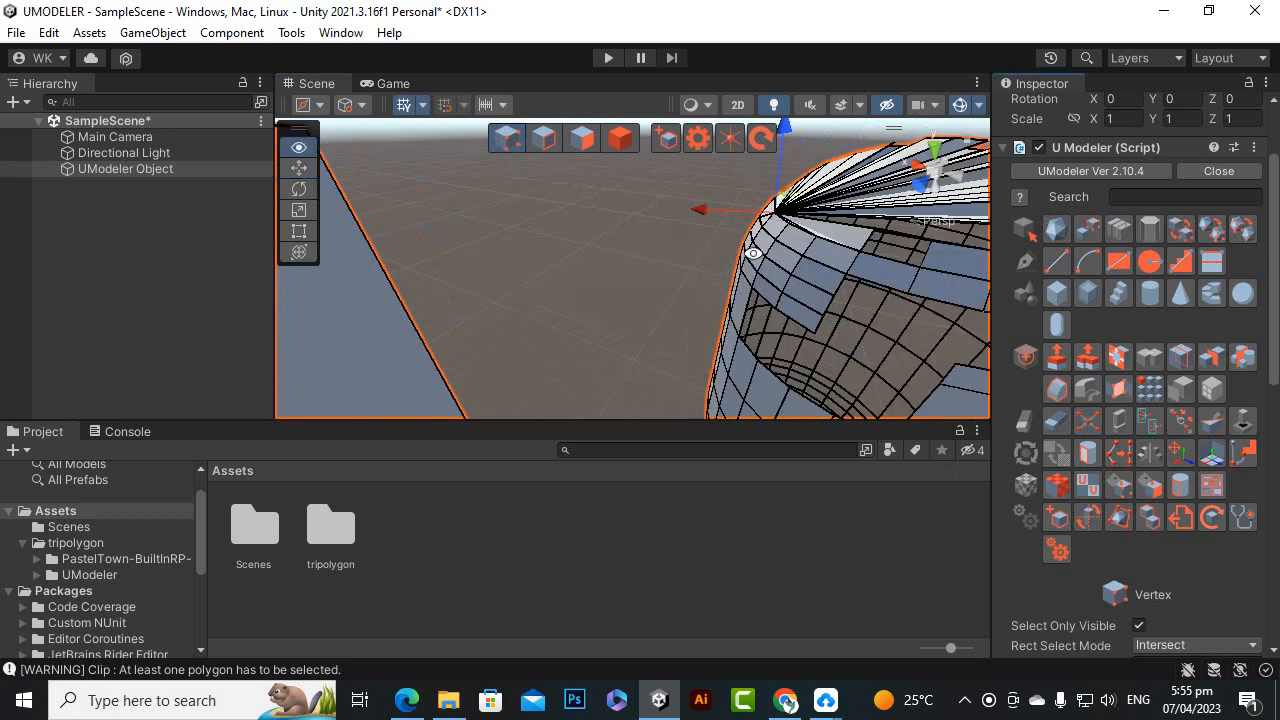
alt+drag(757, 253, 680, 291)
scroll(732, 263, up, 3)
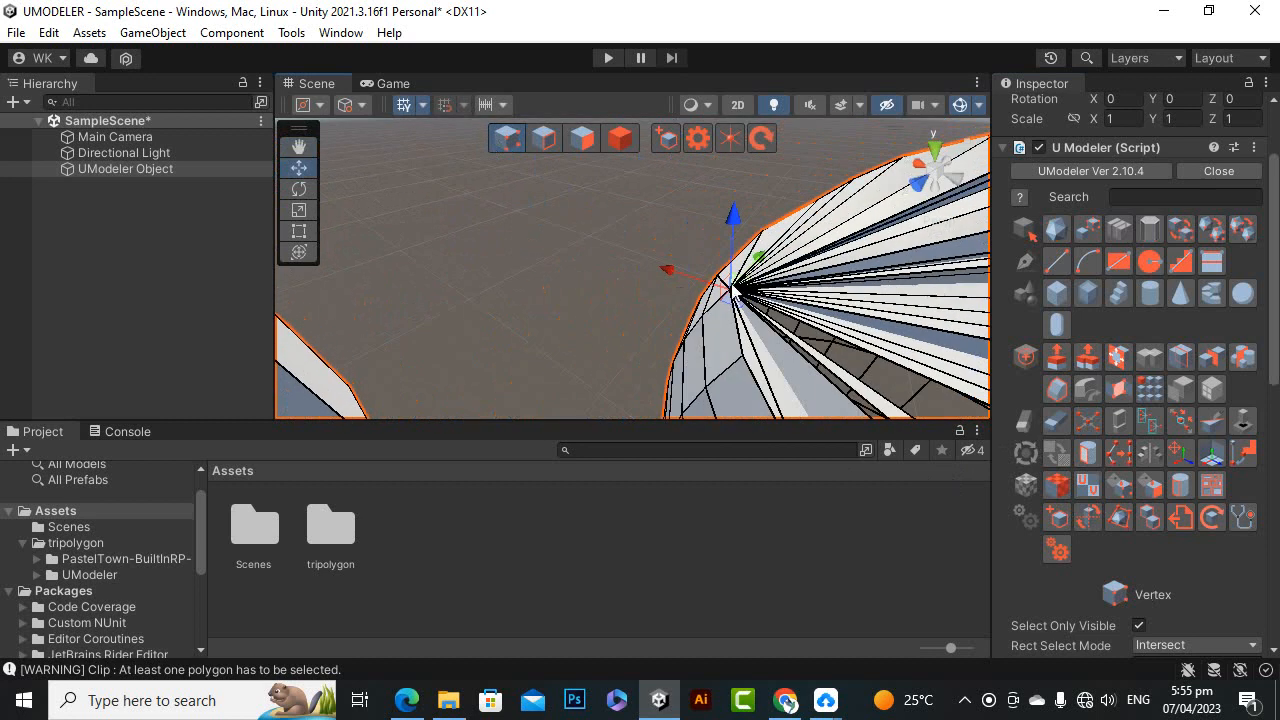
drag(738, 220, 736, 204)
key(ctrl+z)
alt+drag(668, 345, 672, 357)
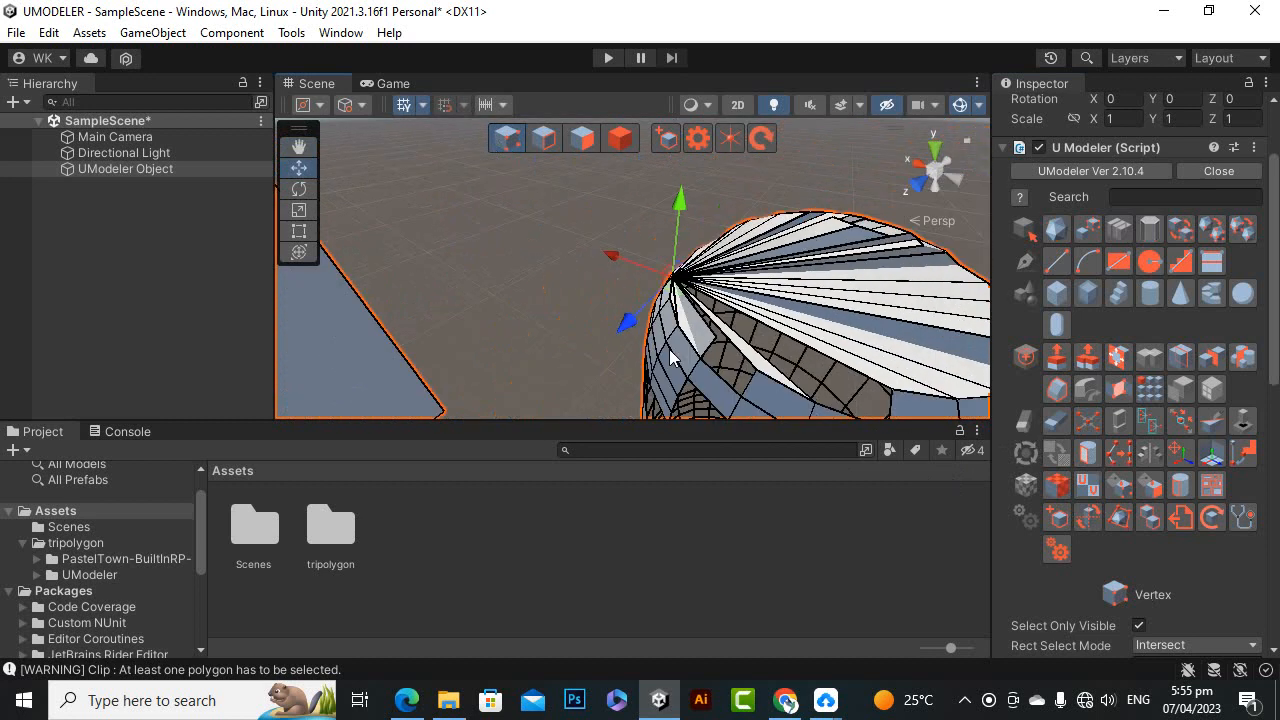
- Select six adjoining polygons on the capsule's lower side in Polygon mode and detach them as a separate object
scroll(672, 357, down, 3)
alt+drag(773, 356, 717, 289)
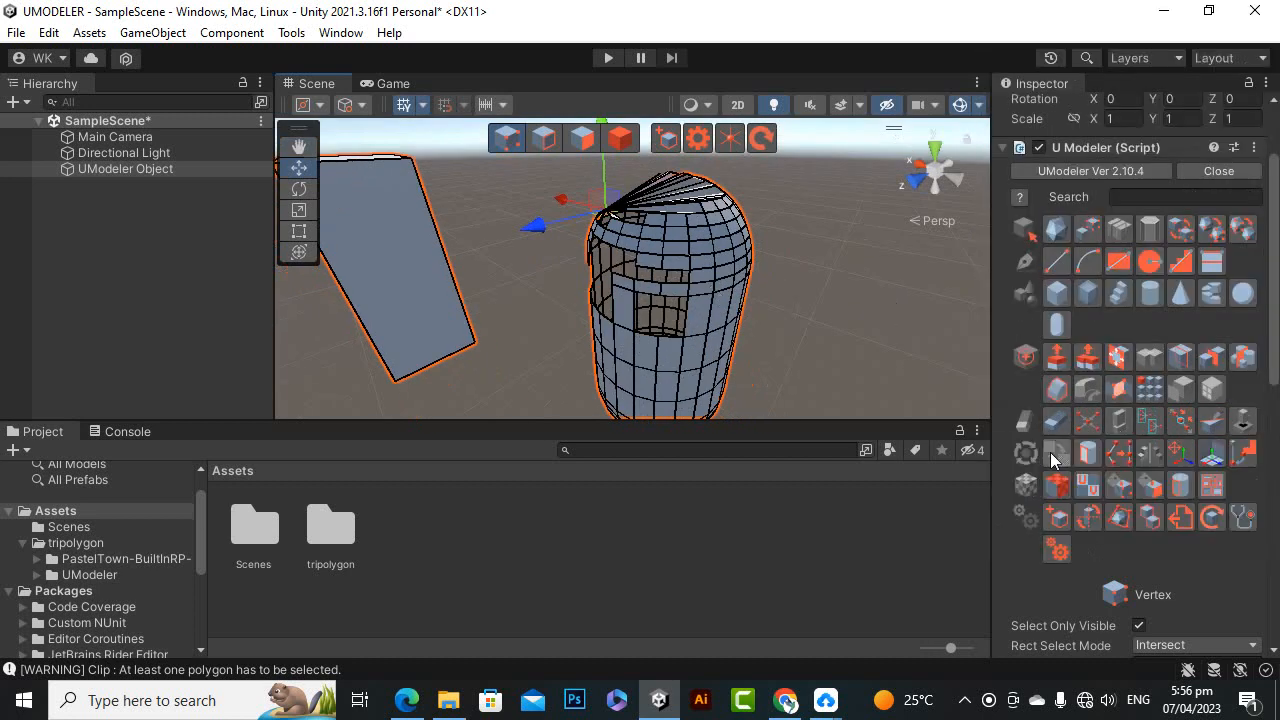
alt+drag(522, 283, 595, 292)
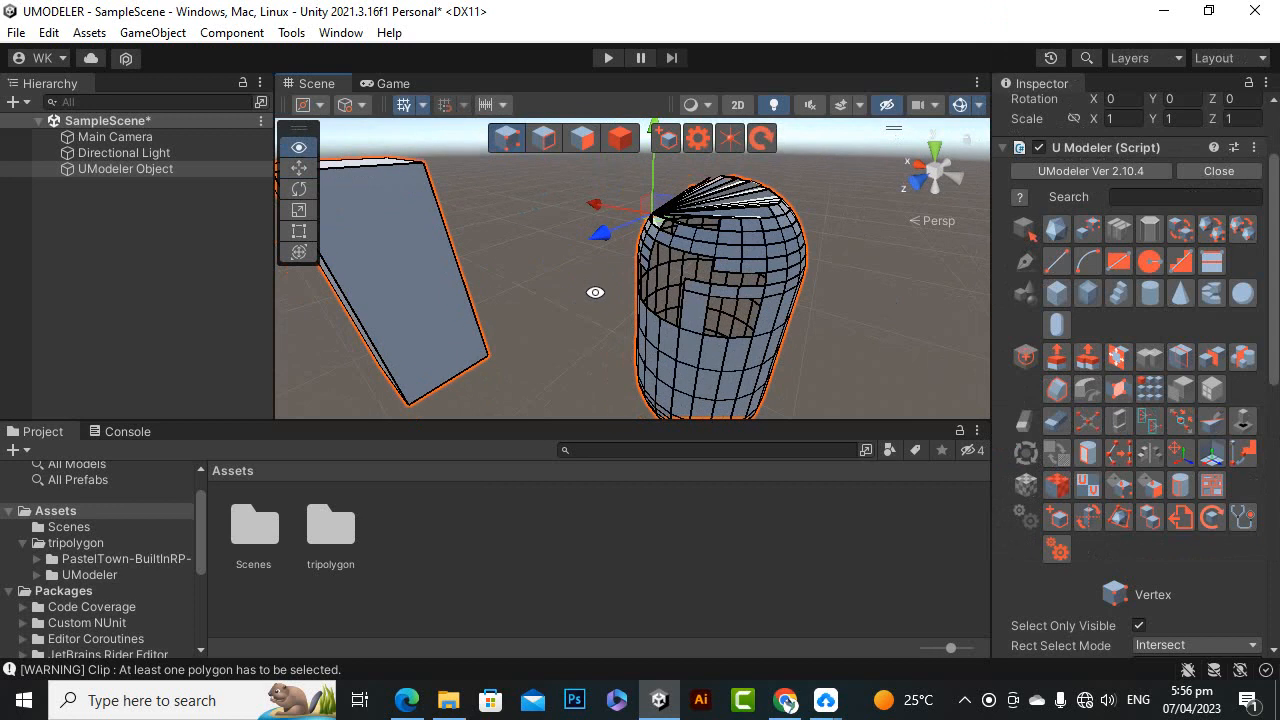
click(588, 147)
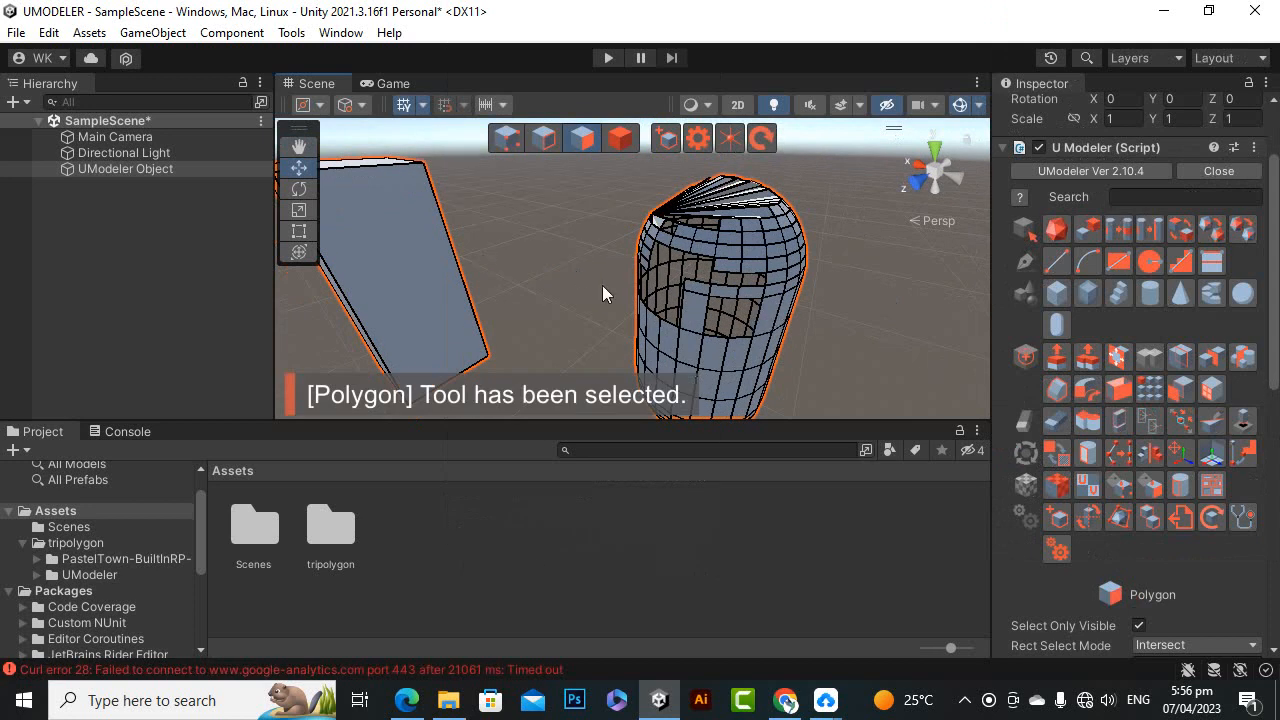
alt+drag(850, 306, 792, 241)
click(687, 255)
ctrl+click(690, 302)
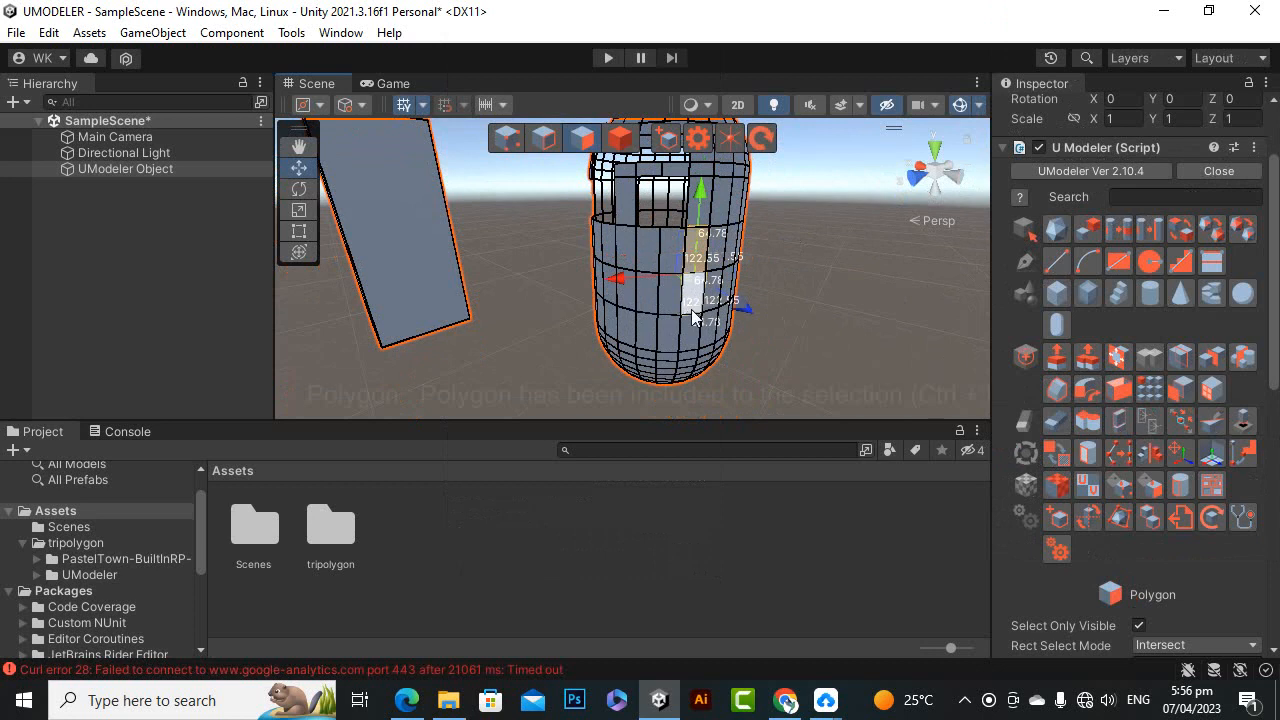
ctrl+click(695, 329)
ctrl+click(671, 330)
ctrl+click(718, 294)
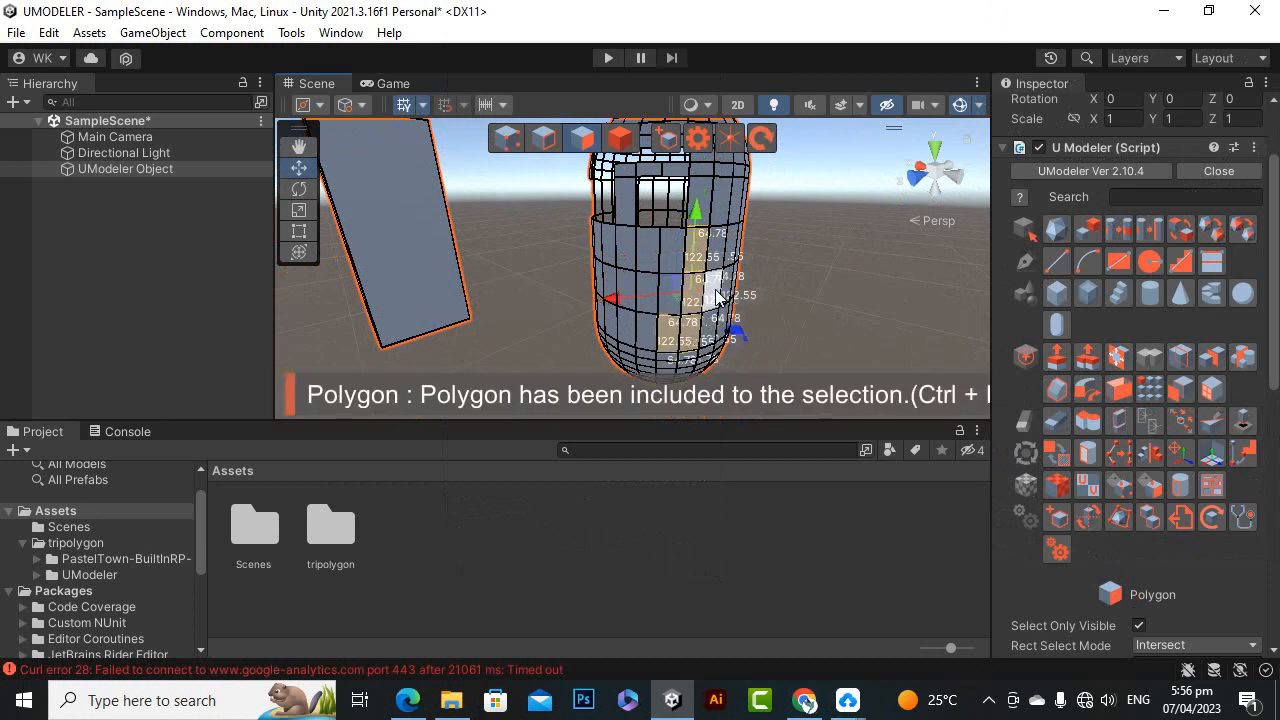
ctrl+click(709, 321)
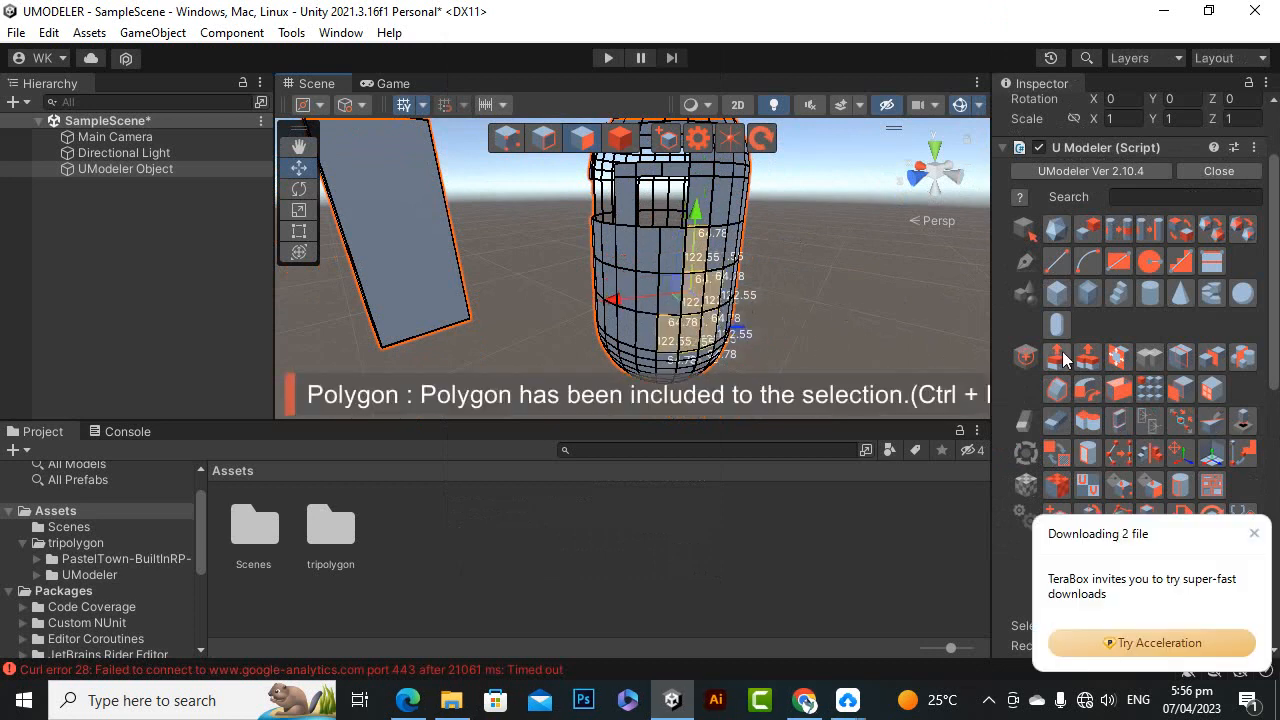
click(1122, 422)
- Move the detached piece sideways until it stands beside the capsule, and clear the selection
drag(640, 284, 771, 302)
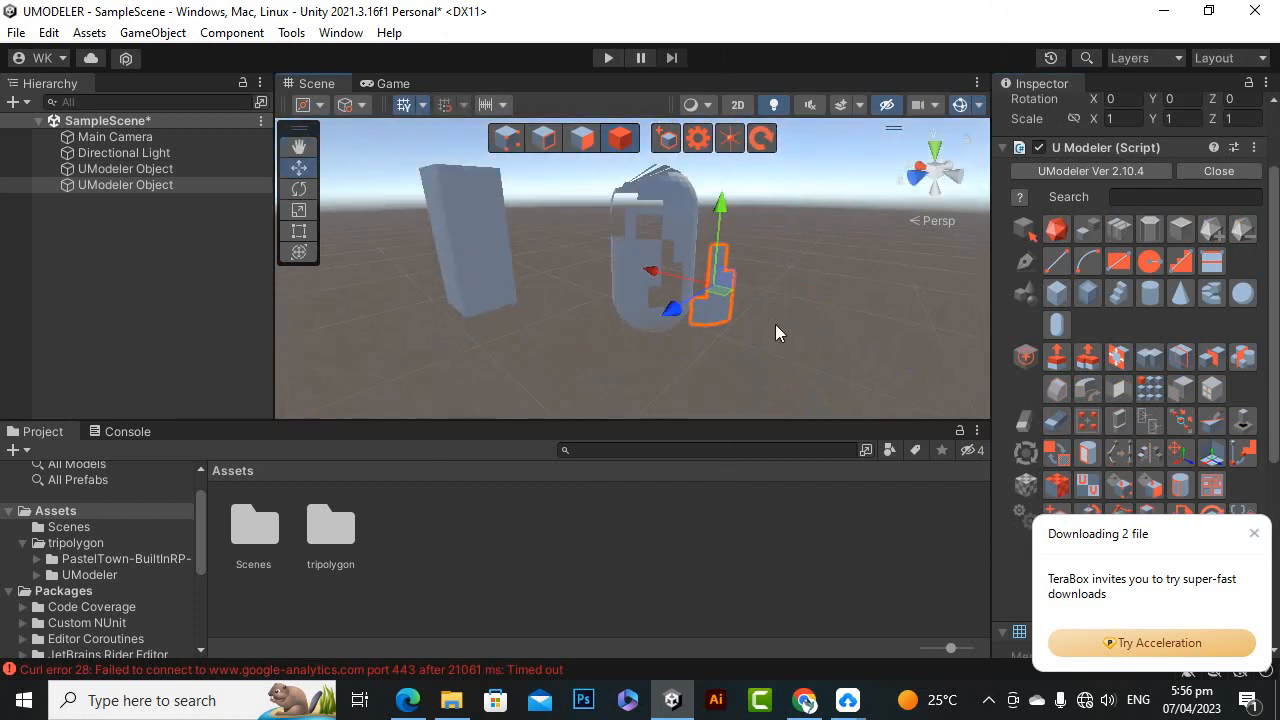
click(802, 320)
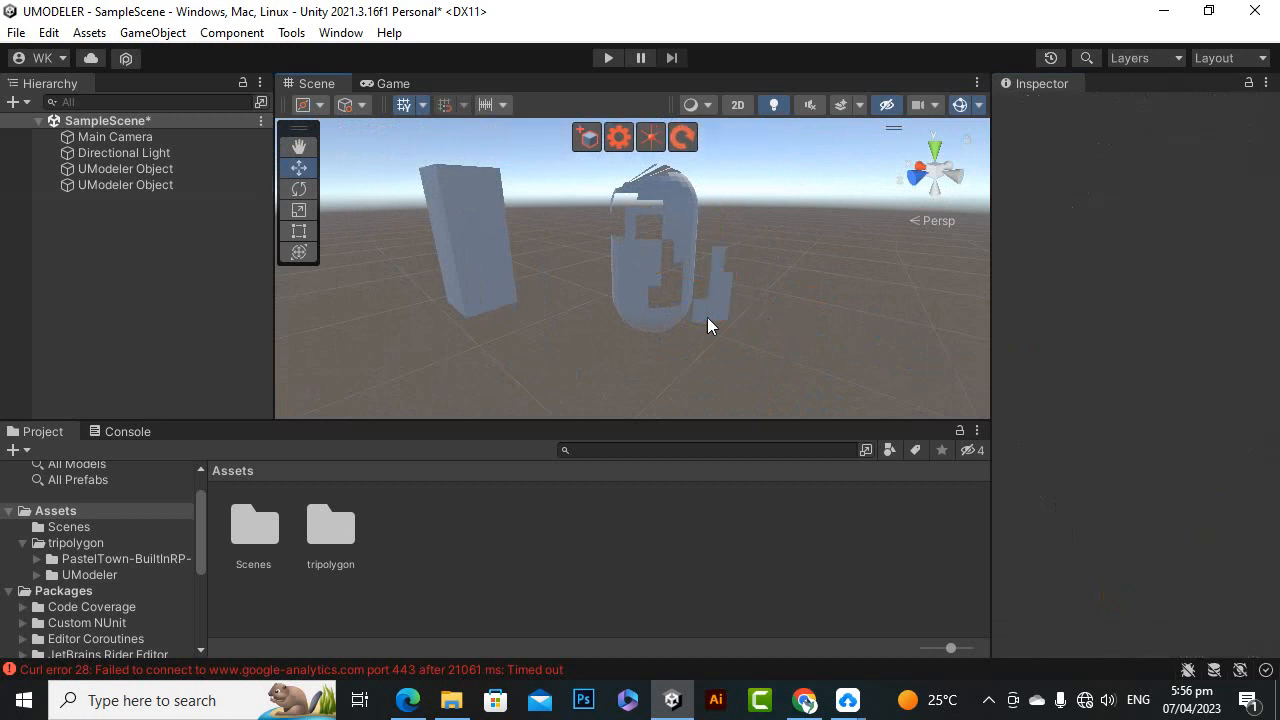
scroll(700, 320, up, 2)
- Select the group of vertices on the capsule's lower front in Vertex mode and merge them with the Collapse tool
click(647, 295)
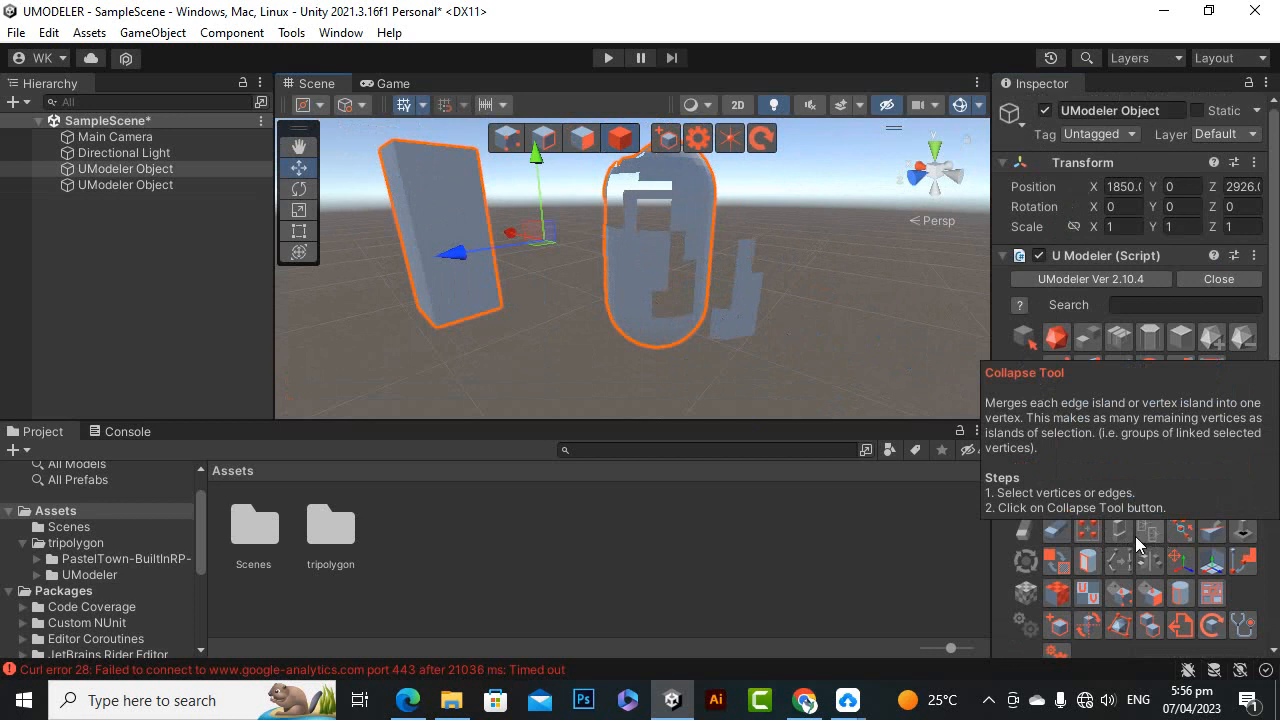
alt+drag(620, 360, 706, 326)
scroll(760, 293, up, 3)
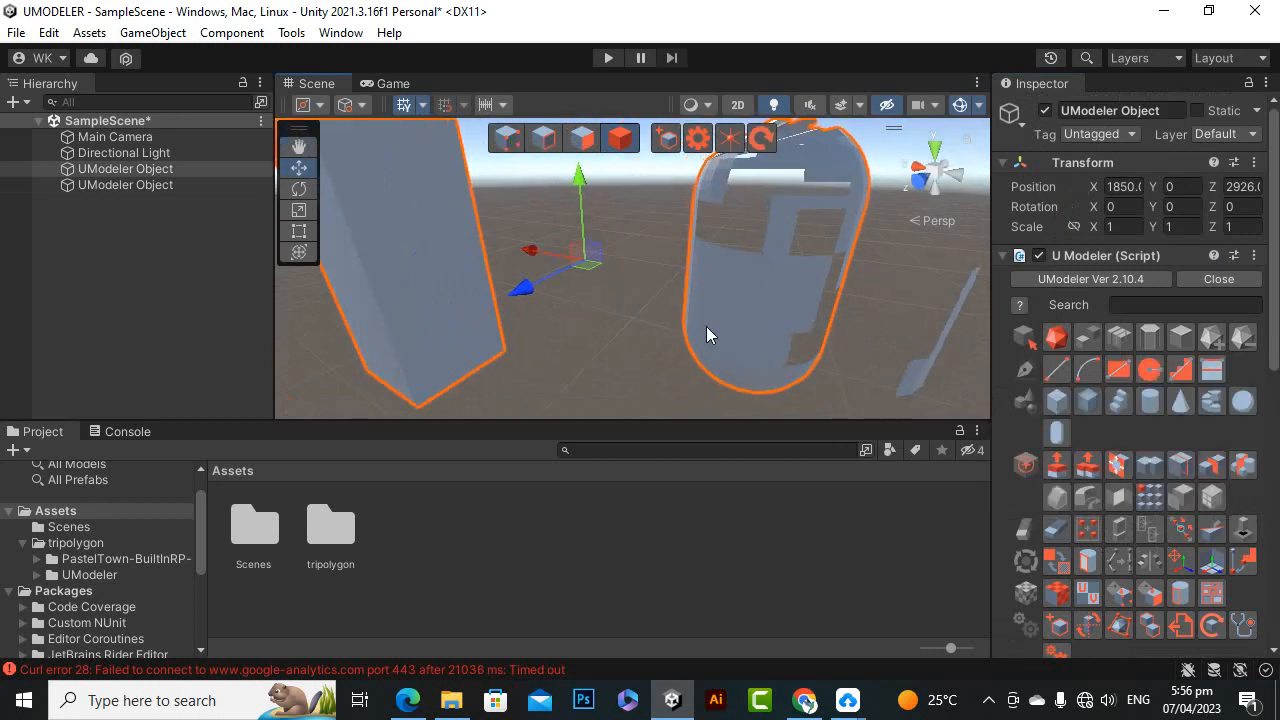
scroll(706, 317, down, 2)
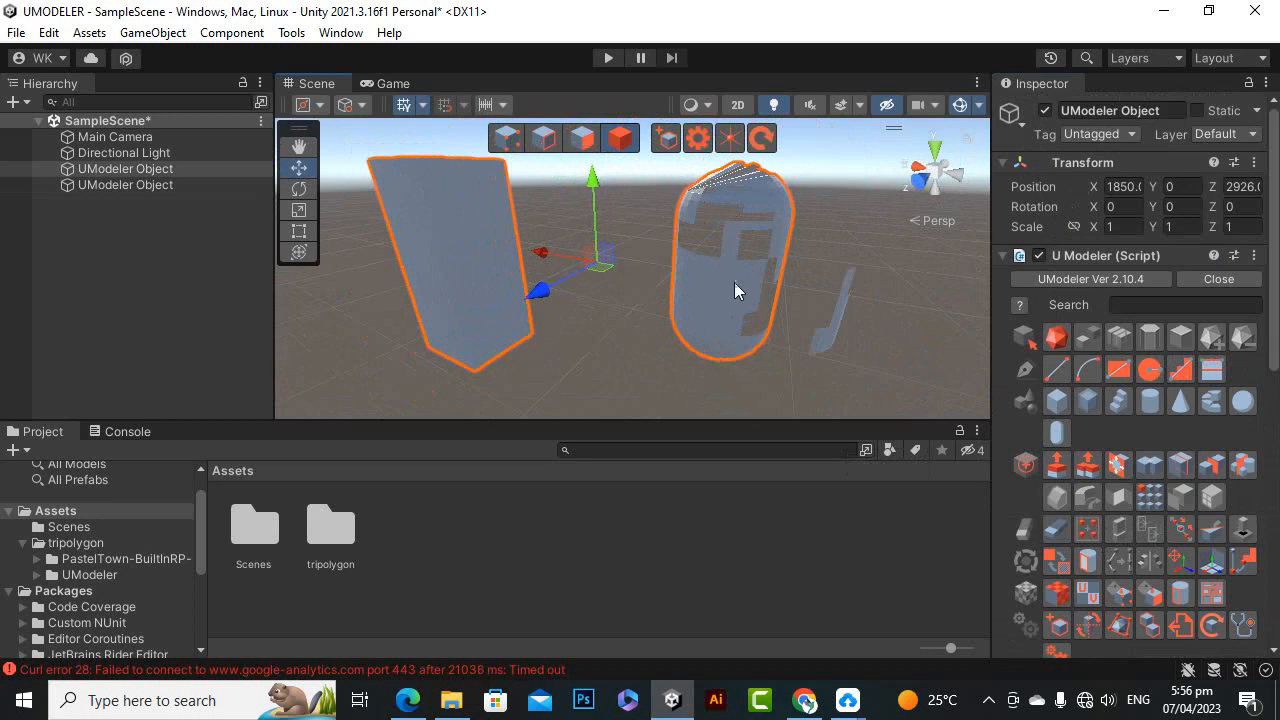
scroll(735, 286, up, 2)
click(544, 139)
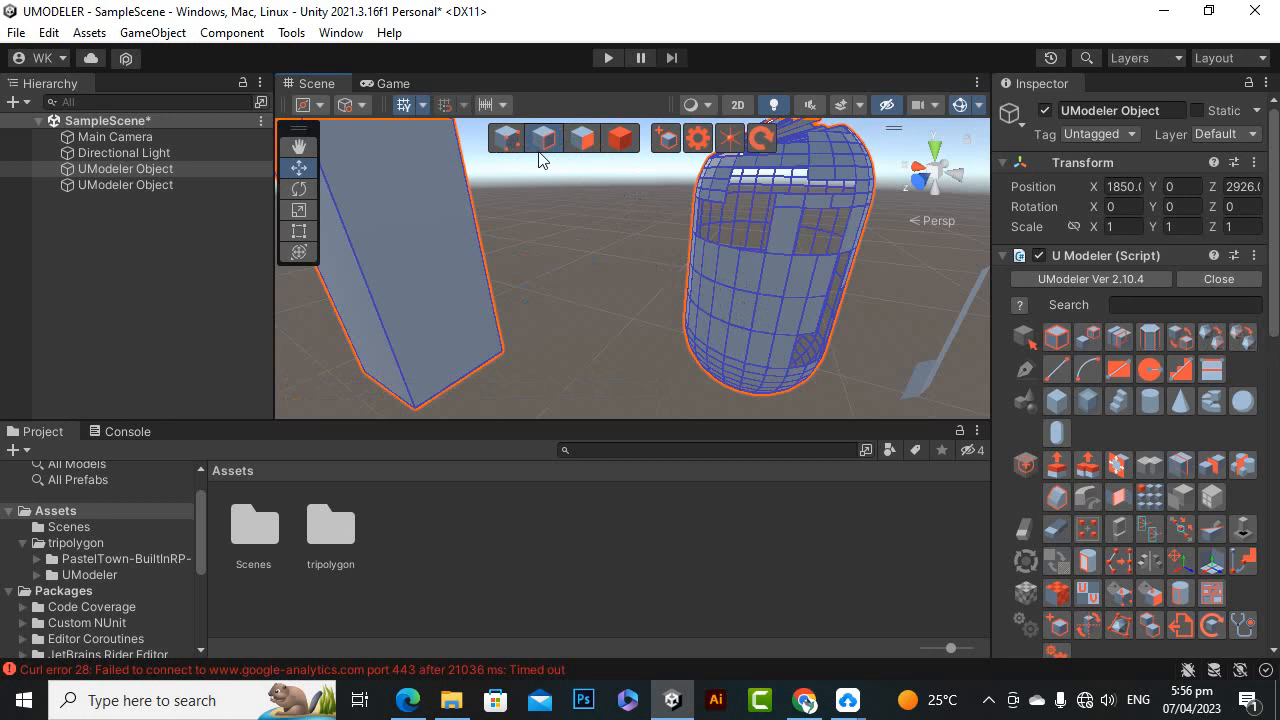
click(507, 139)
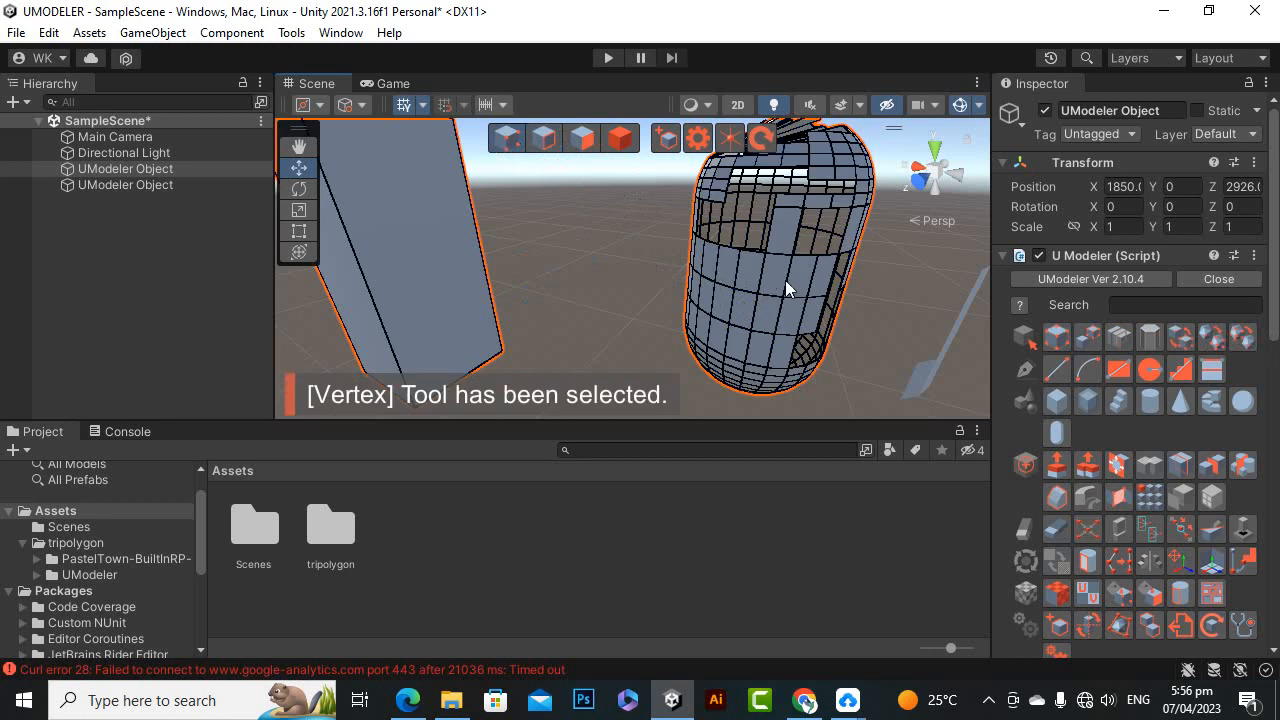
drag(776, 284, 704, 386)
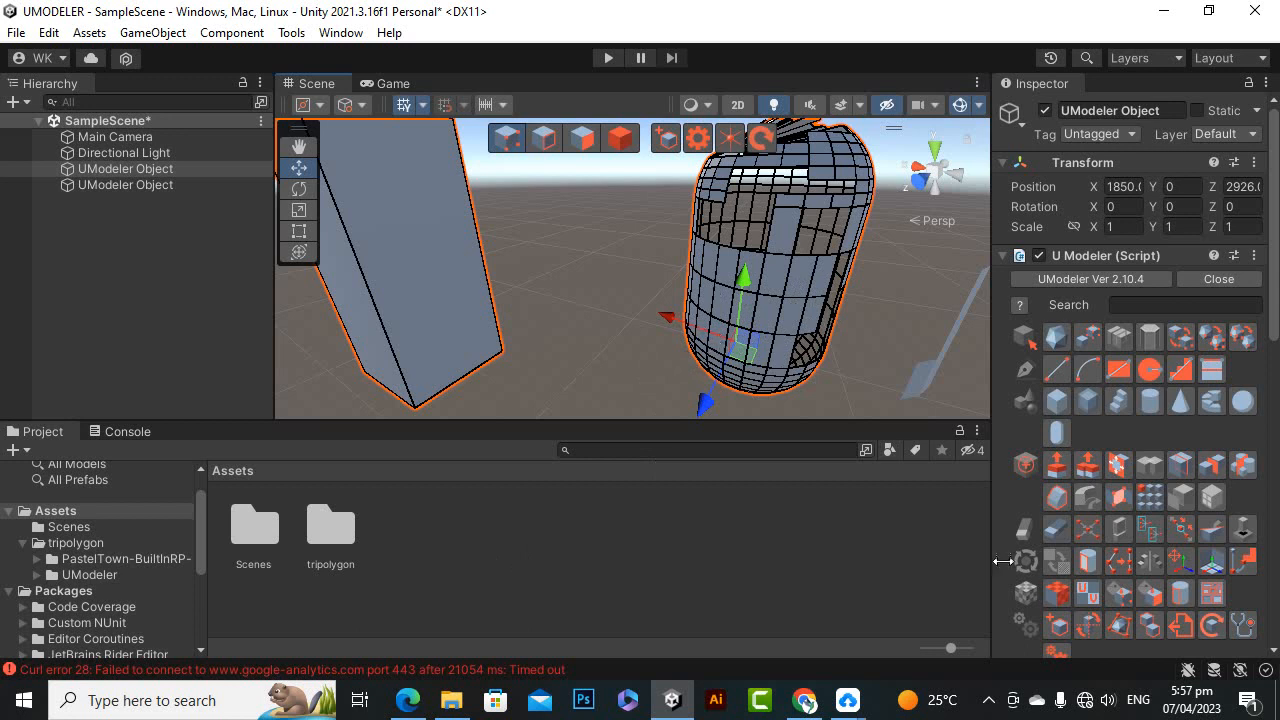
click(1156, 532)
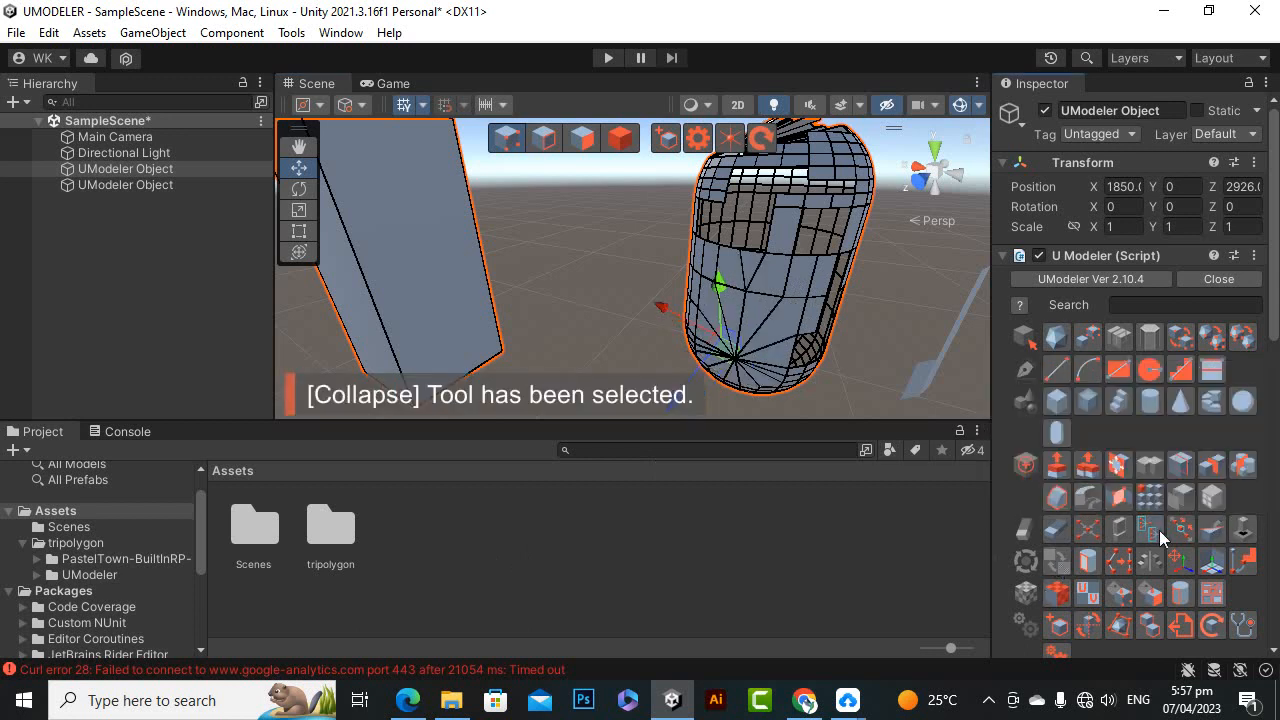
- Examine the collapsed vertices on the capsule's lower front from several angles and distances
alt+drag(726, 313, 776, 141)
scroll(731, 227, up, 3)
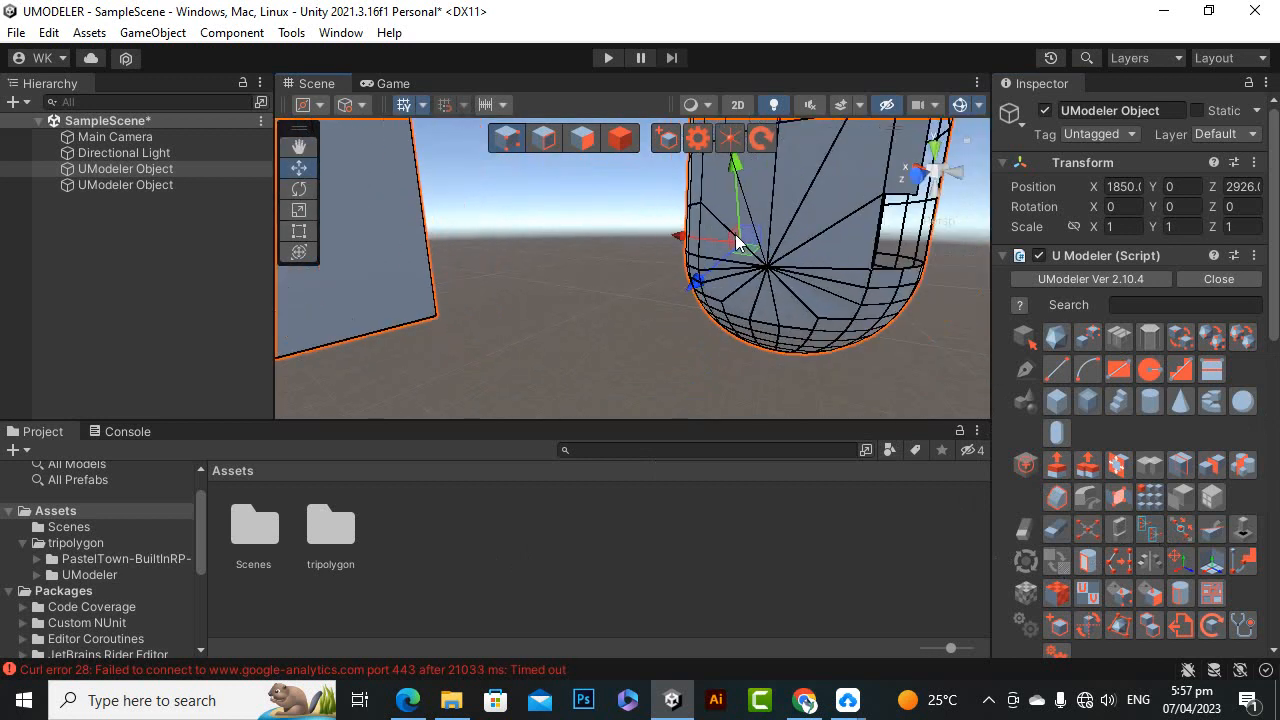
scroll(797, 243, down, 3)
scroll(697, 313, down, 3)
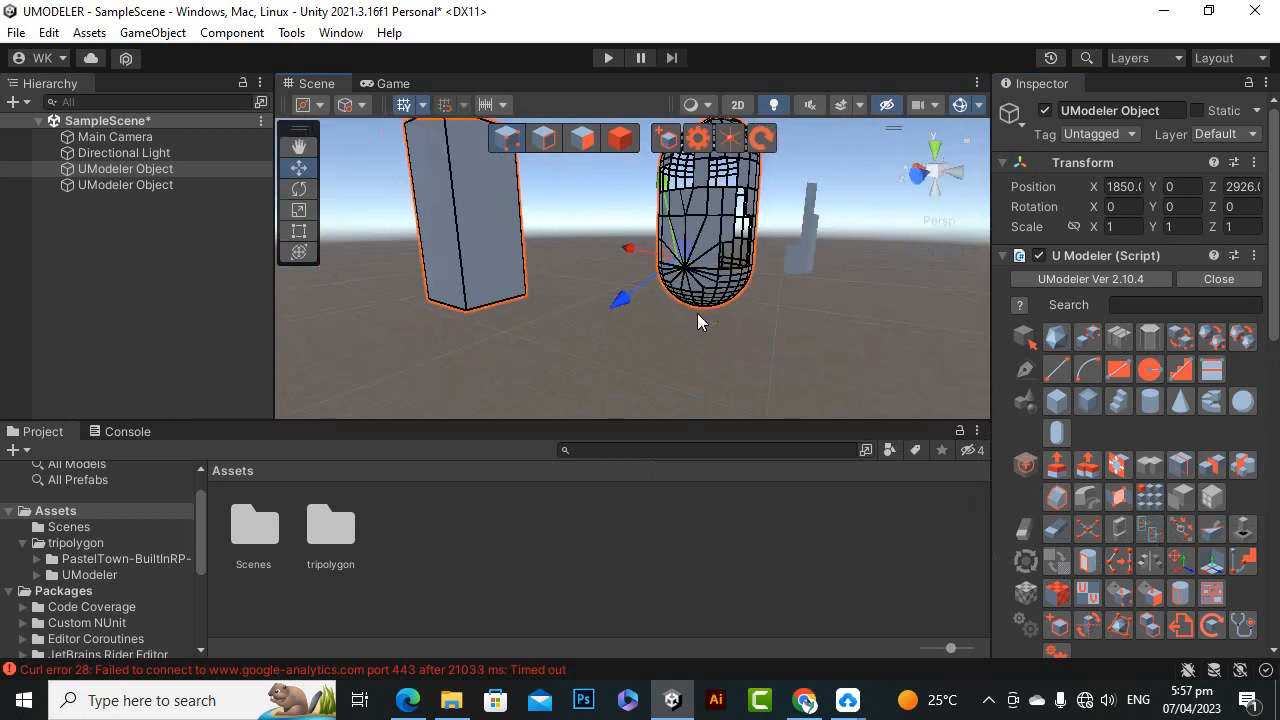
scroll(697, 266, up, 3)
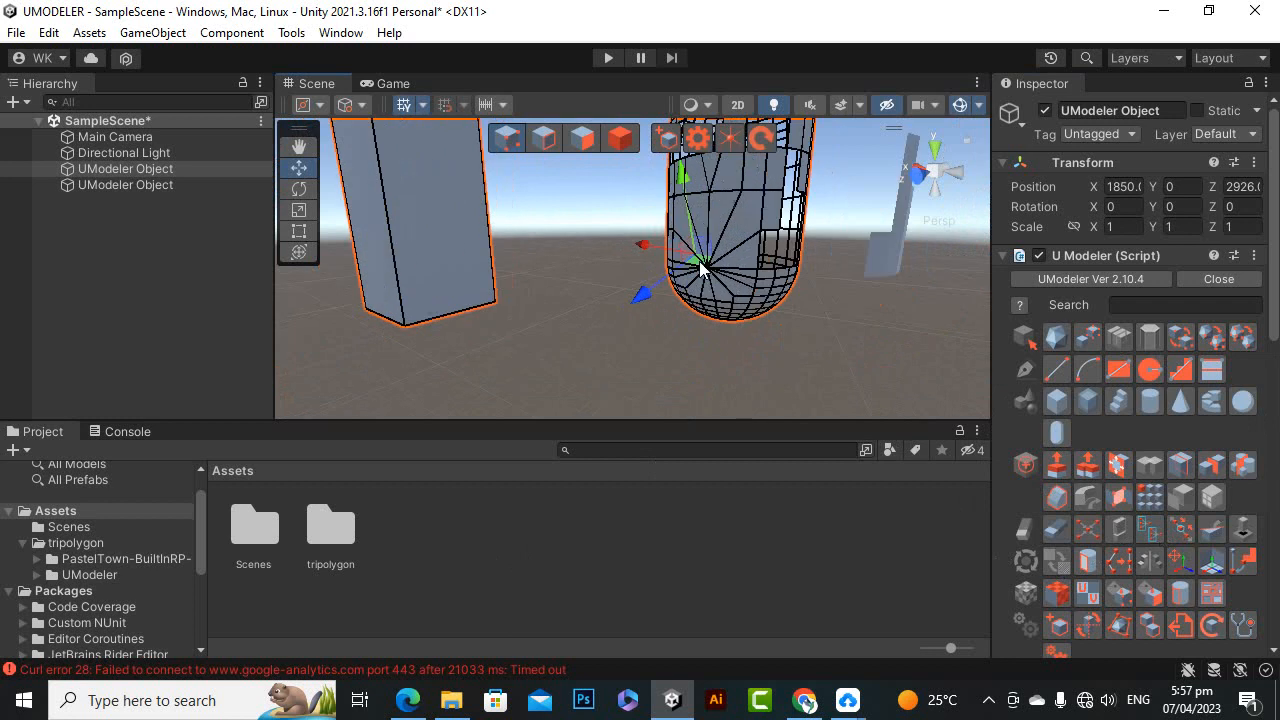
alt+drag(700, 266, 535, 333)
scroll(535, 333, up, 2)
scroll(615, 325, up, 3)
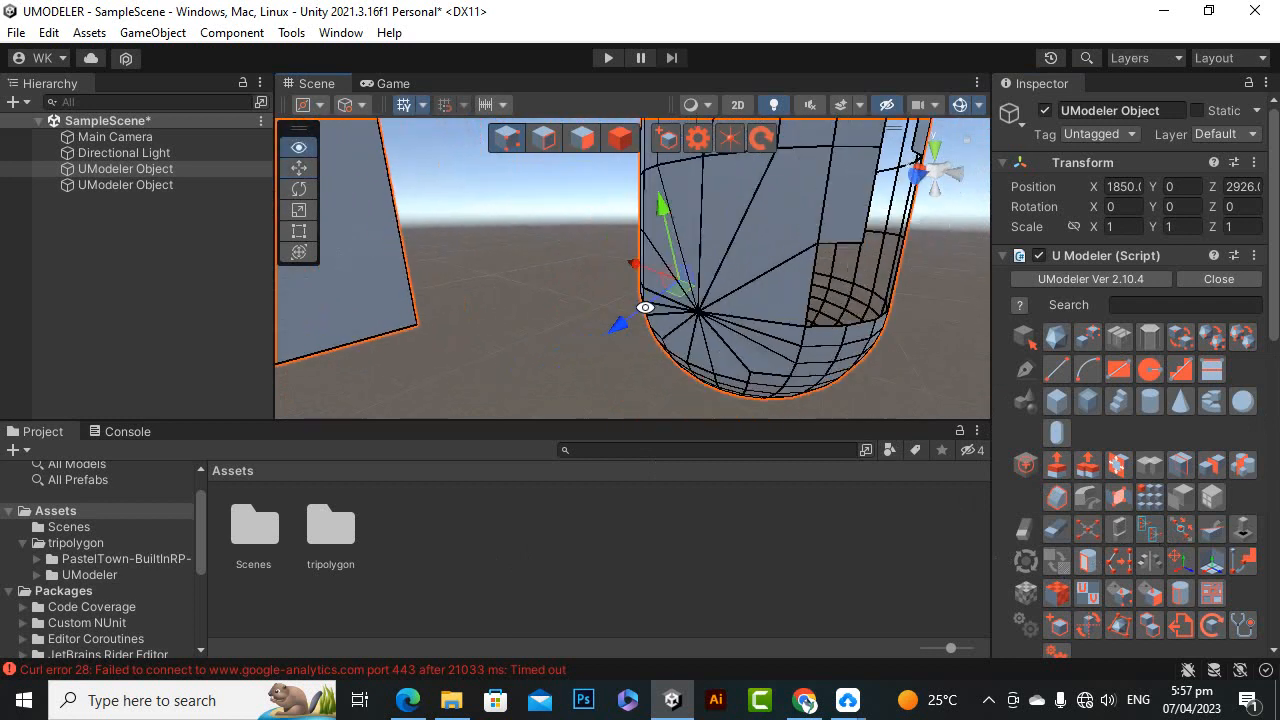
scroll(720, 318, down, 3)
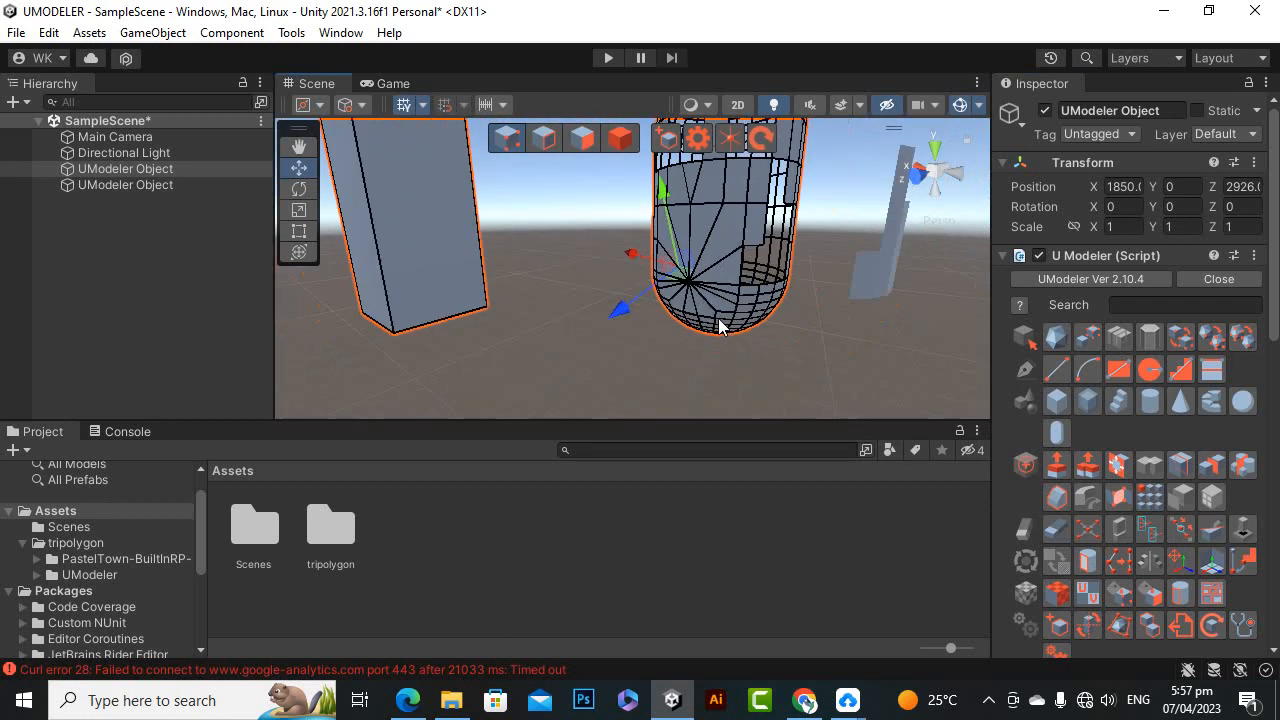
scroll(703, 324, down, 3)
click(698, 322)
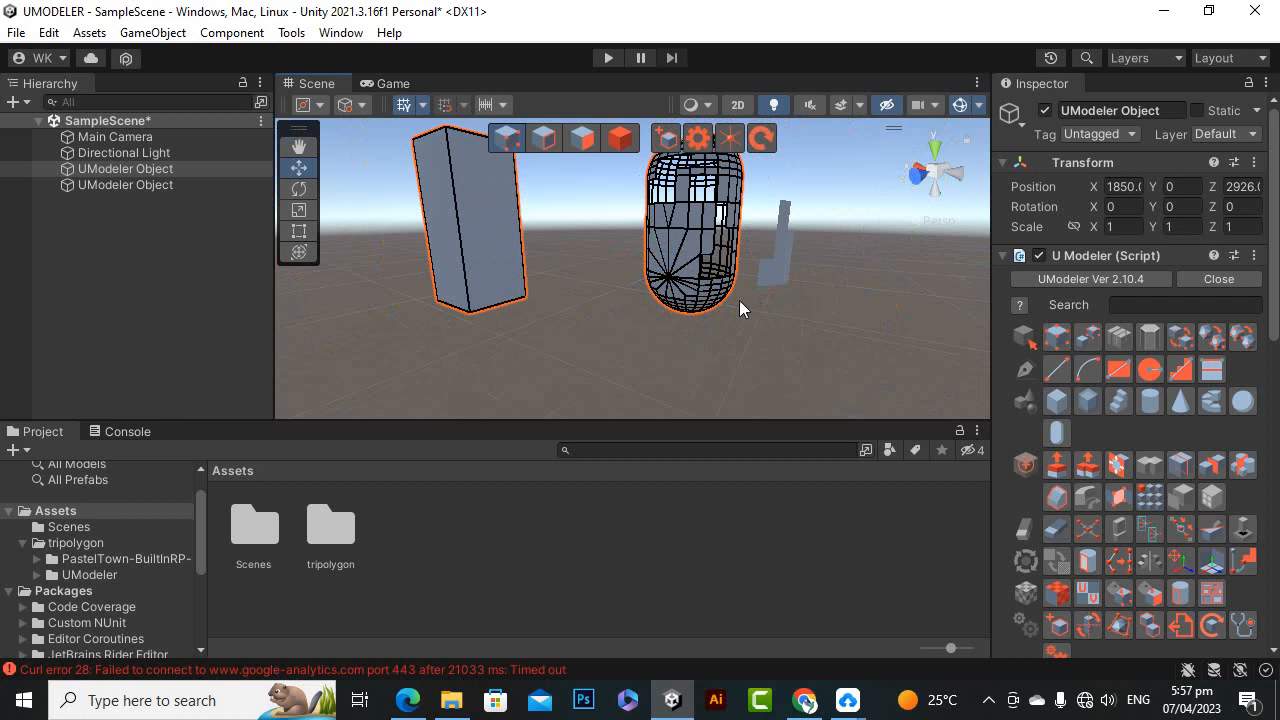
scroll(700, 306, down, 3)
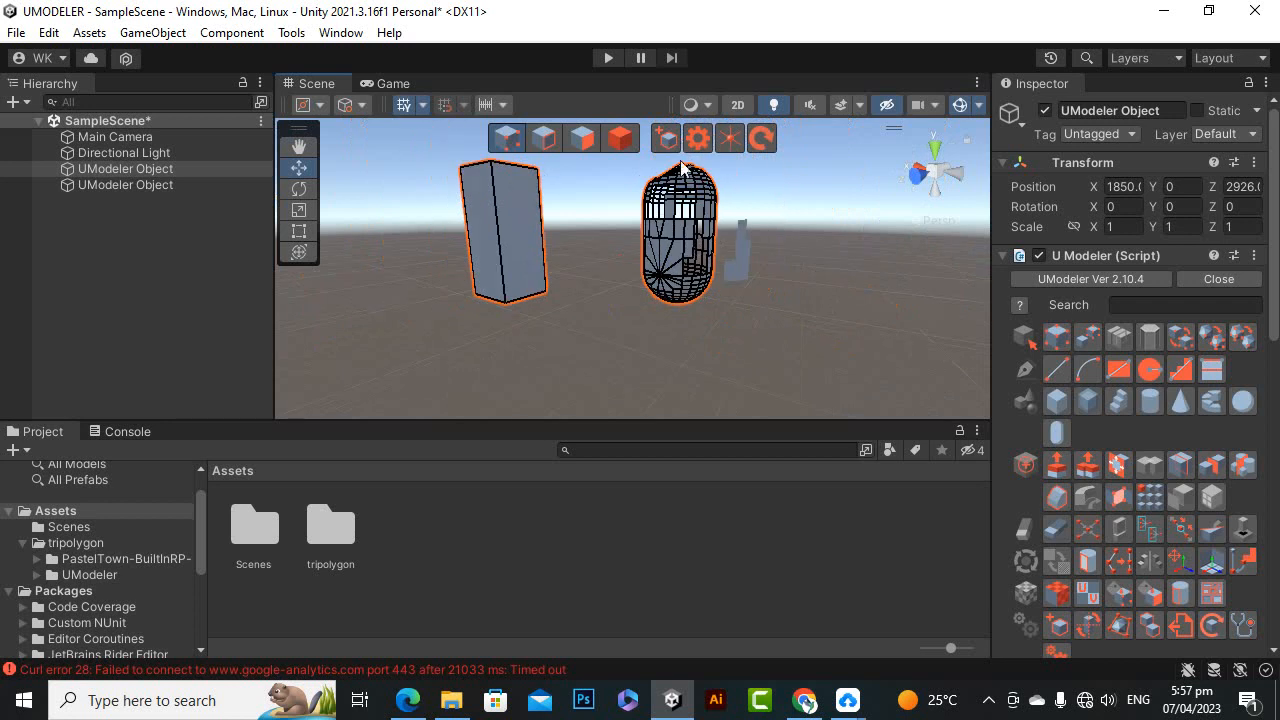
scroll(721, 322, up, 4)
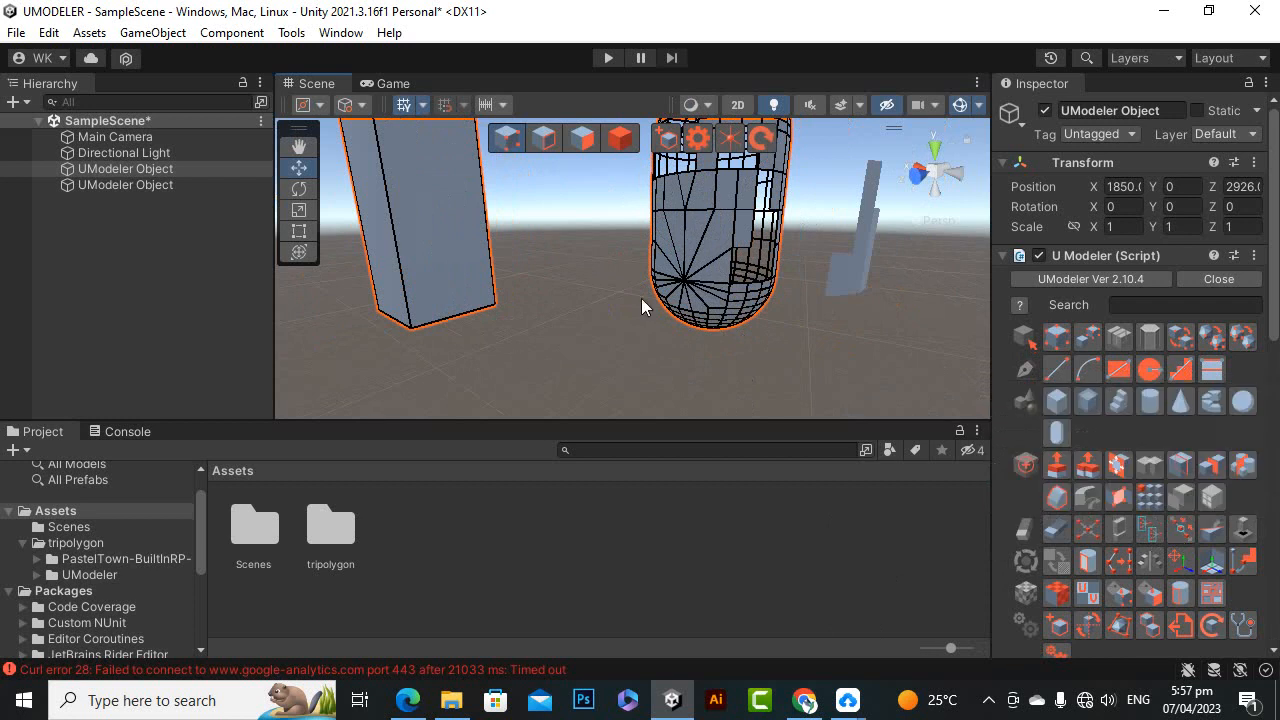
scroll(702, 308, down, 3)
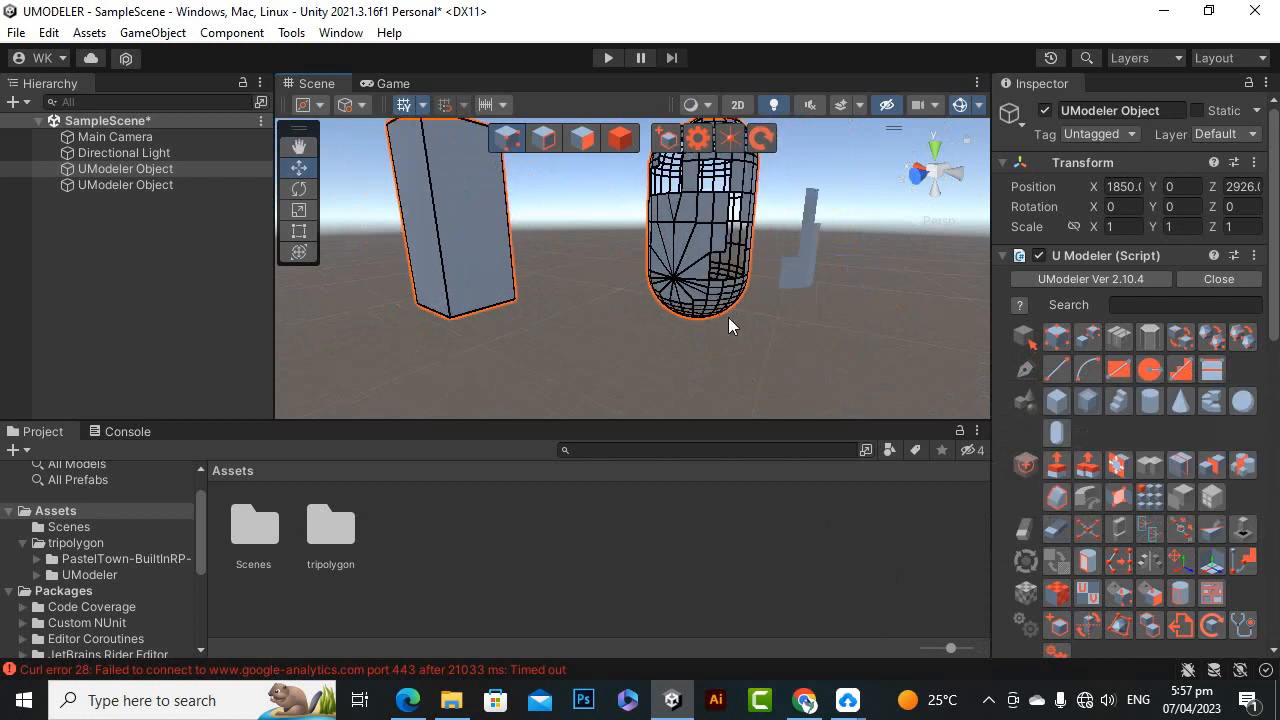
- Select the vertices across the capsule's lower half and apply the Remove Doubles tool to them
mouse_move(728, 317)
alt+mouse_down()
mouse_move(670, 321)
mouse_move(712, 326)
alt+mouse_up()
scroll(712, 326, up, 2)
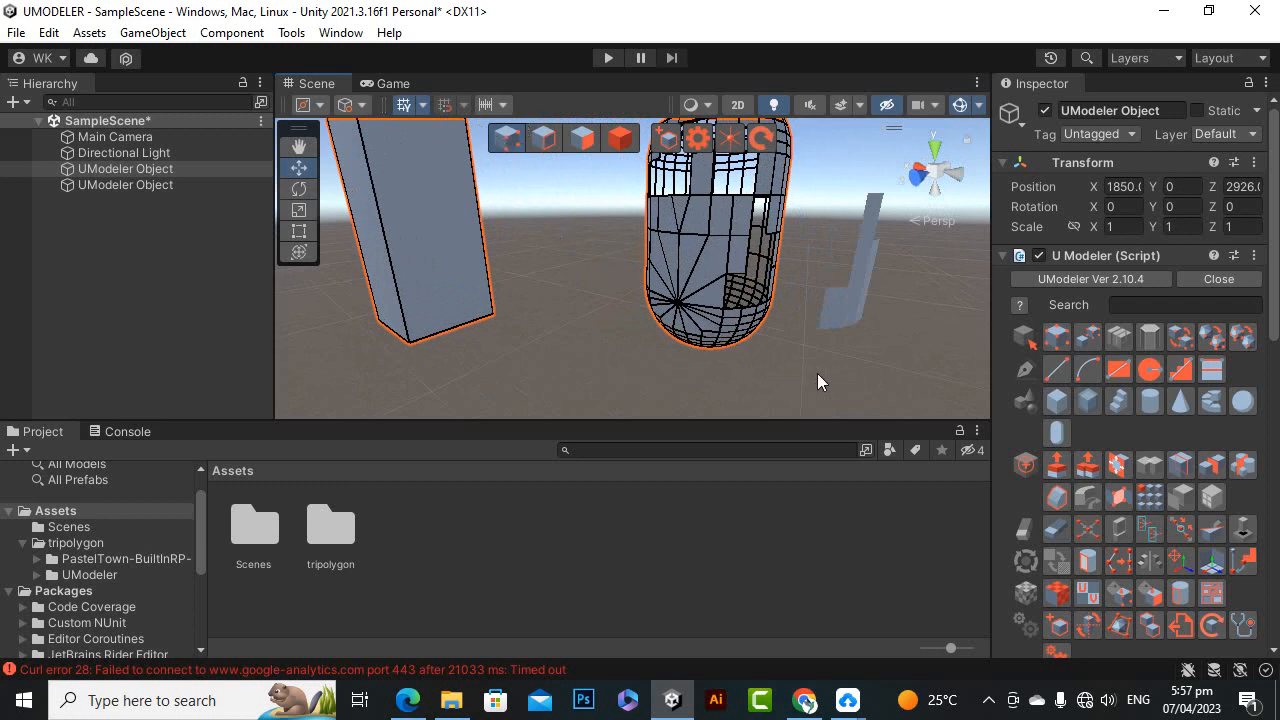
drag(817, 373, 627, 206)
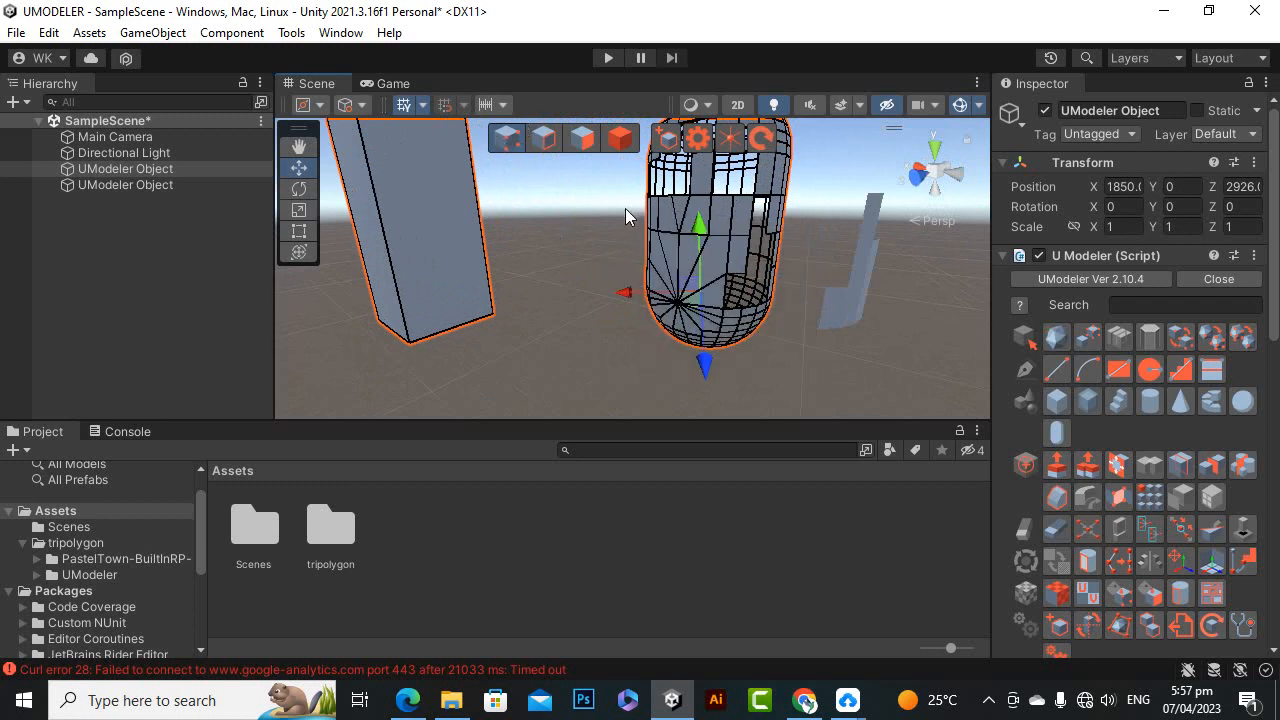
scroll(709, 280, up, 3)
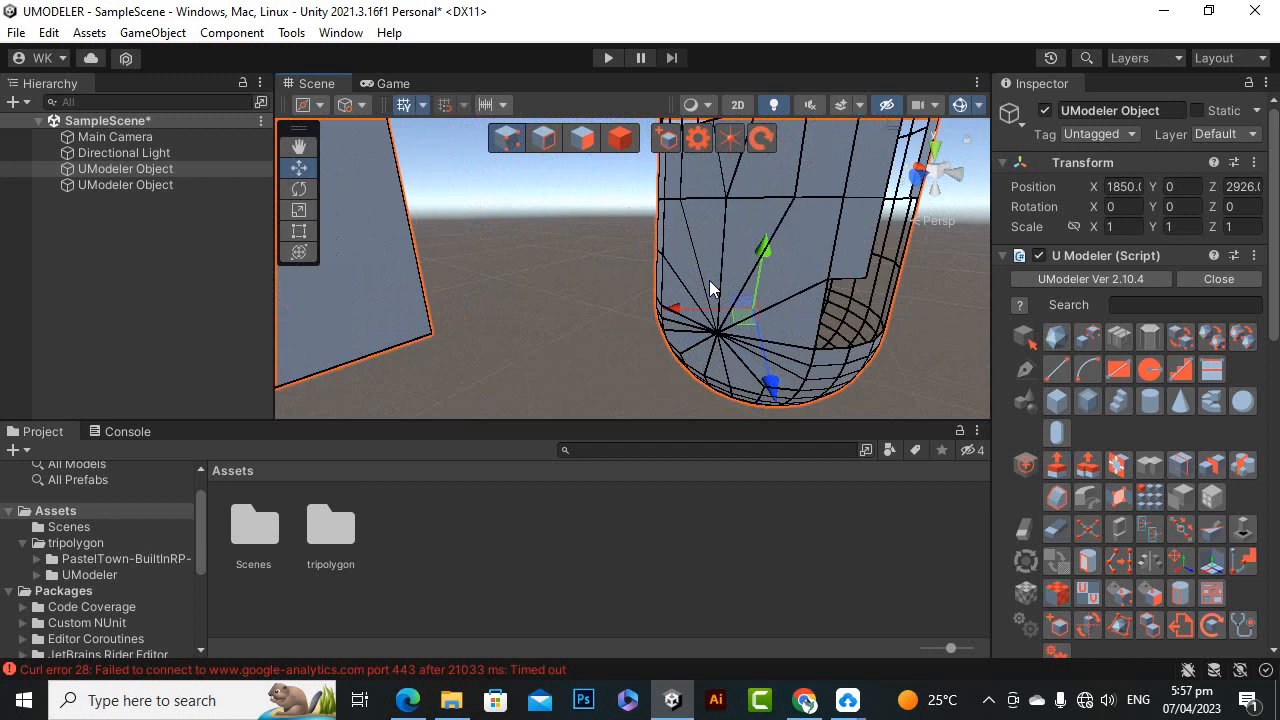
key(alt)
alt+drag(755, 366, 757, 337)
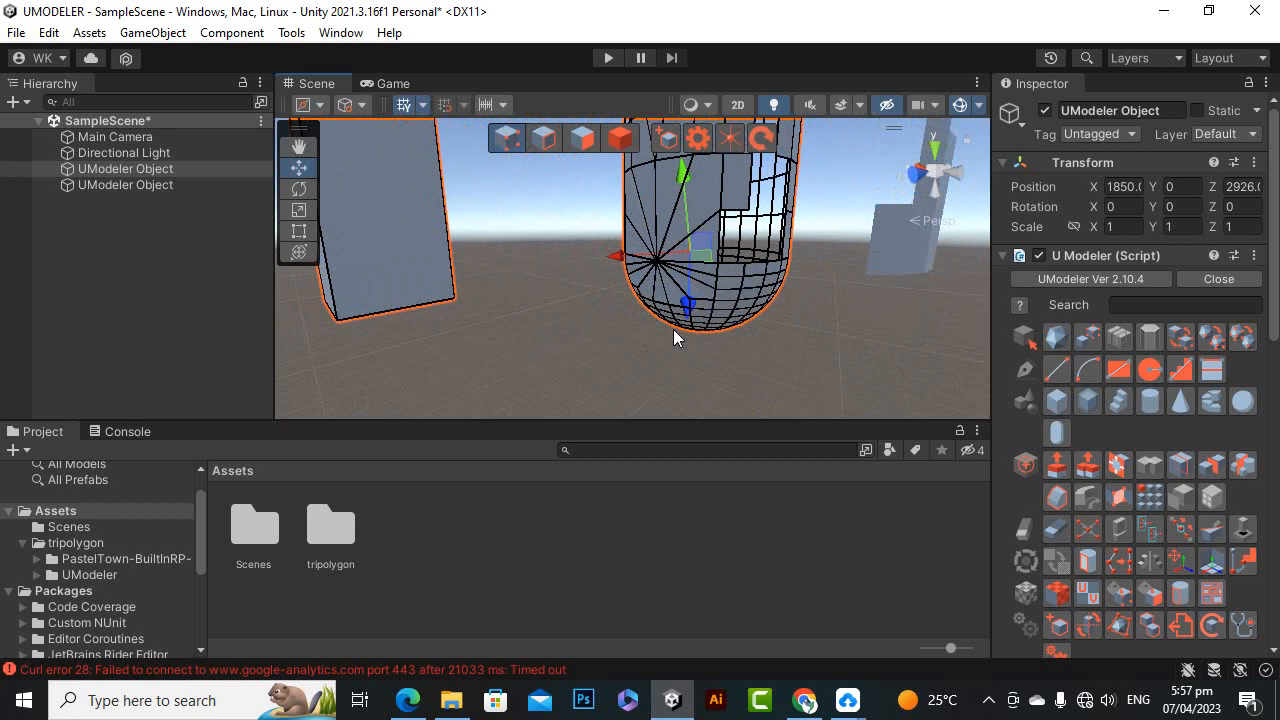
click(1184, 533)
mouse_move(800, 290)
alt+mouse_down()
mouse_move(746, 268)
mouse_move(806, 303)
alt+mouse_up()
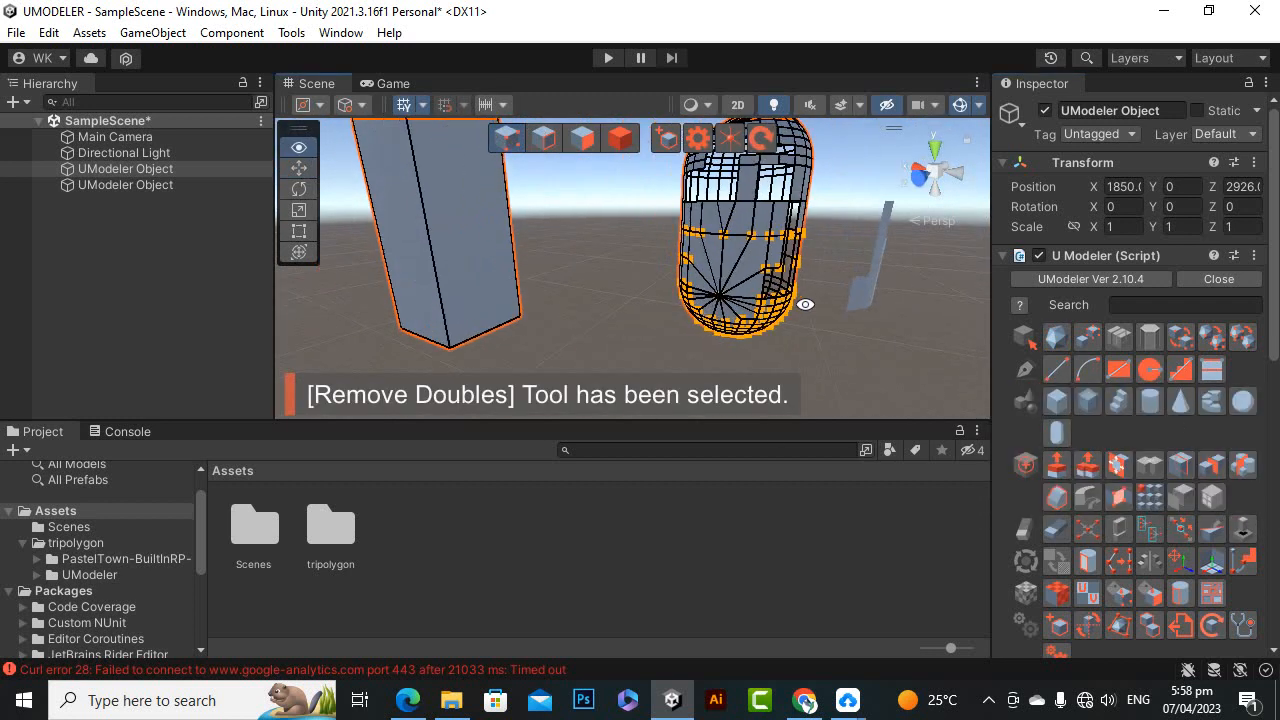
scroll(791, 247, up, 3)
scroll(1176, 480, down, 5)
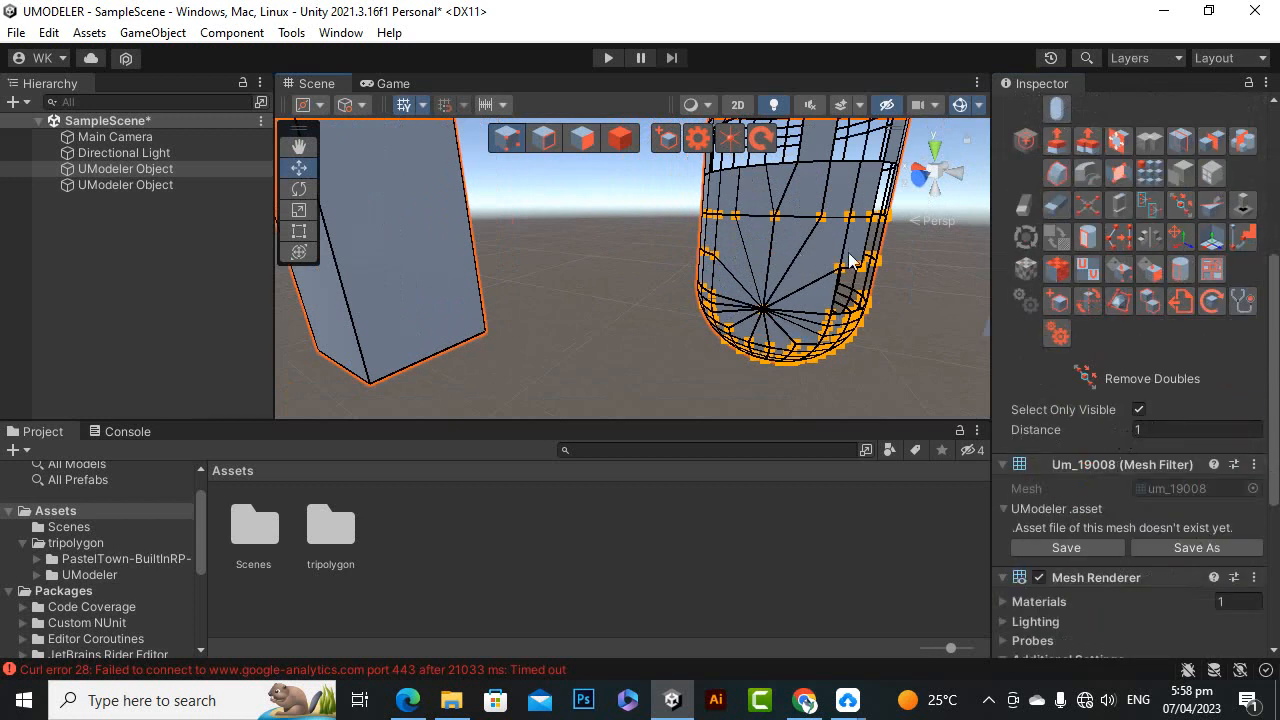
alt+drag(788, 412, 713, 390)
scroll(720, 375, up, 2)
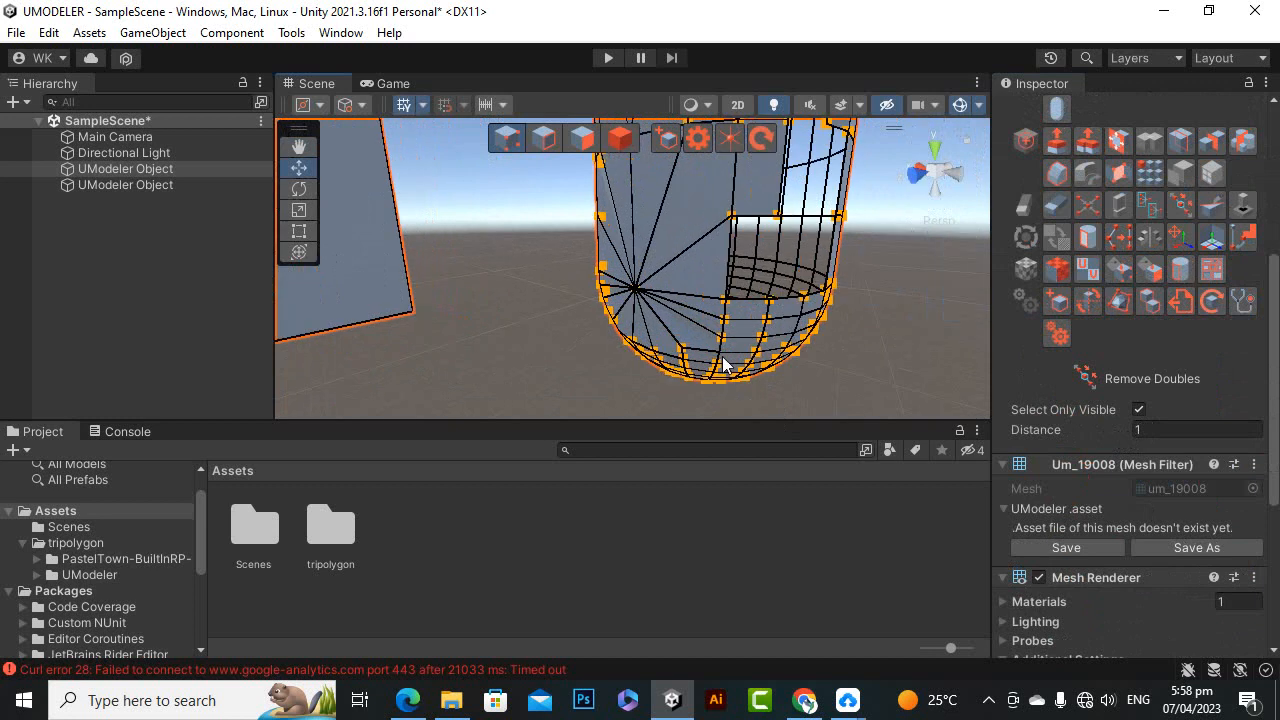
scroll(722, 365, down, 2)
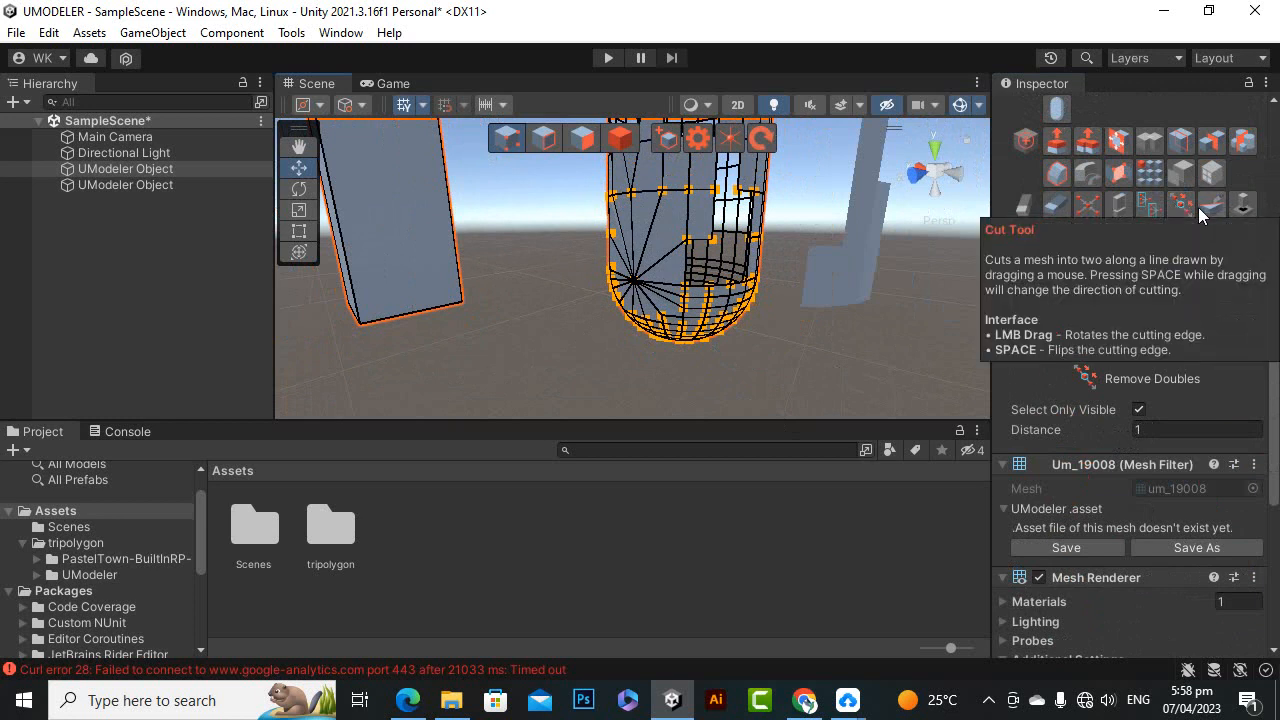
scroll(710, 331, down, 2)
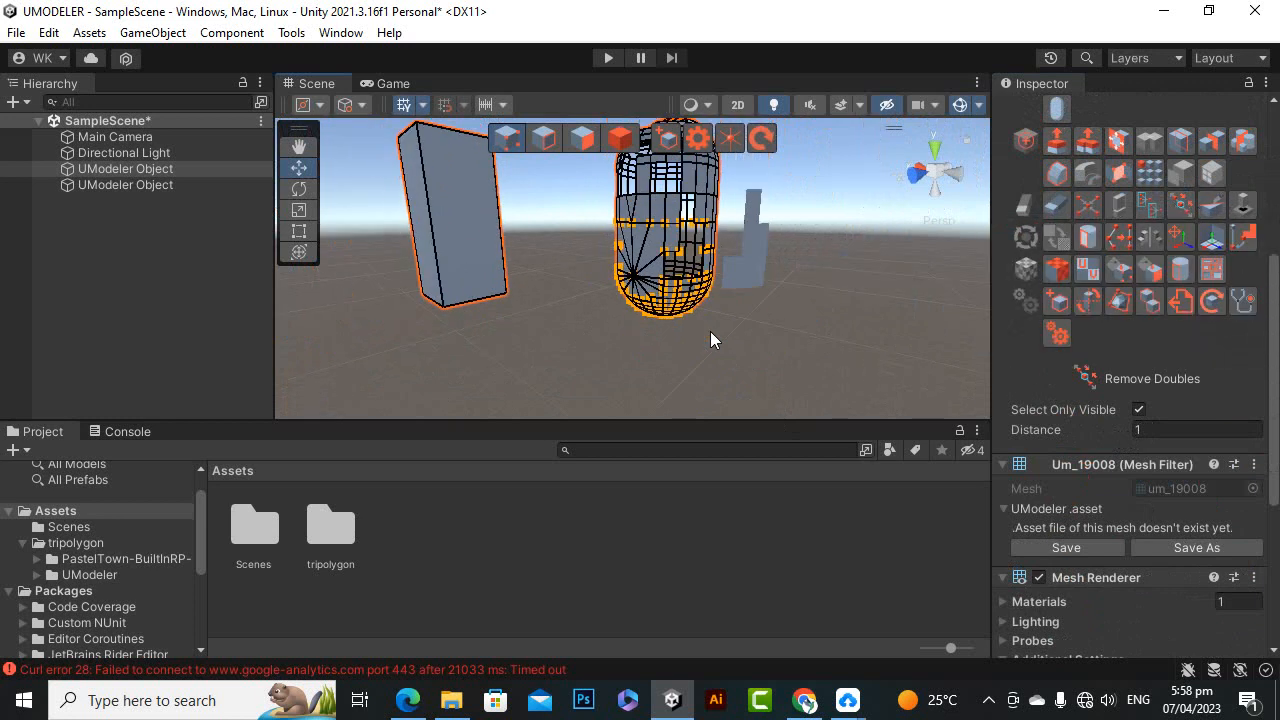
- Cut the box along a slanted line with the Cut tool, removing its upper part and leaving a sloped top
click(1208, 216)
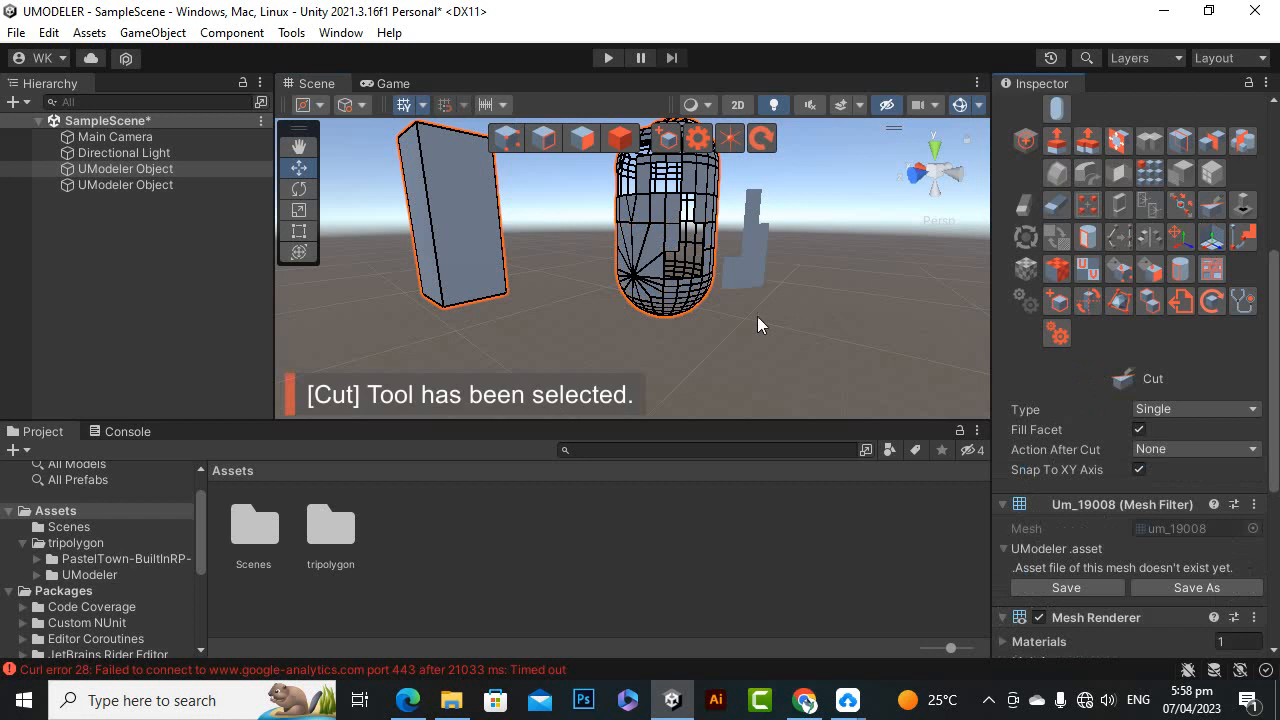
scroll(742, 325, down, 3)
alt+drag(497, 308, 529, 389)
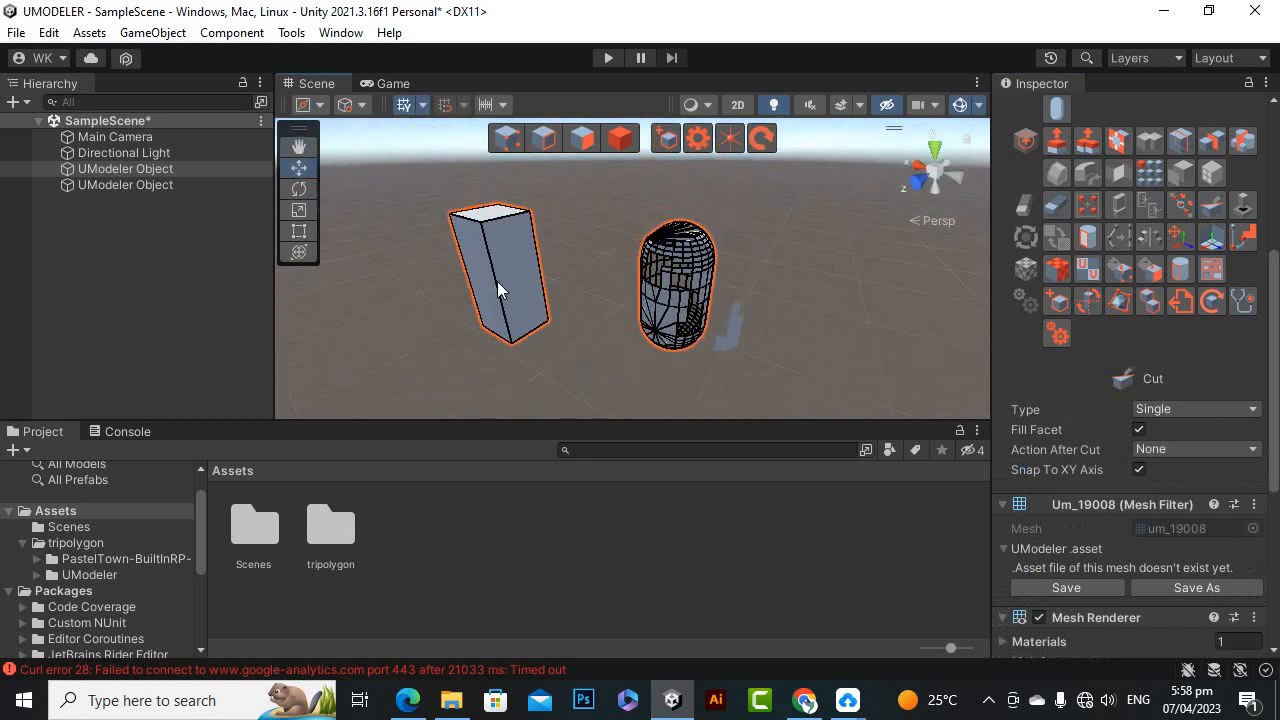
mouse_move(812, 185)
mouse_down()
mouse_move(700, 248)
mouse_move(653, 252)
mouse_move(651, 213)
mouse_move(640, 277)
mouse_move(651, 313)
mouse_move(693, 346)
mouse_move(829, 363)
mouse_move(545, 256)
mouse_move(527, 281)
mouse_move(660, 366)
mouse_move(964, 365)
mouse_move(690, 403)
mouse_move(688, 303)
mouse_move(765, 288)
mouse_up()
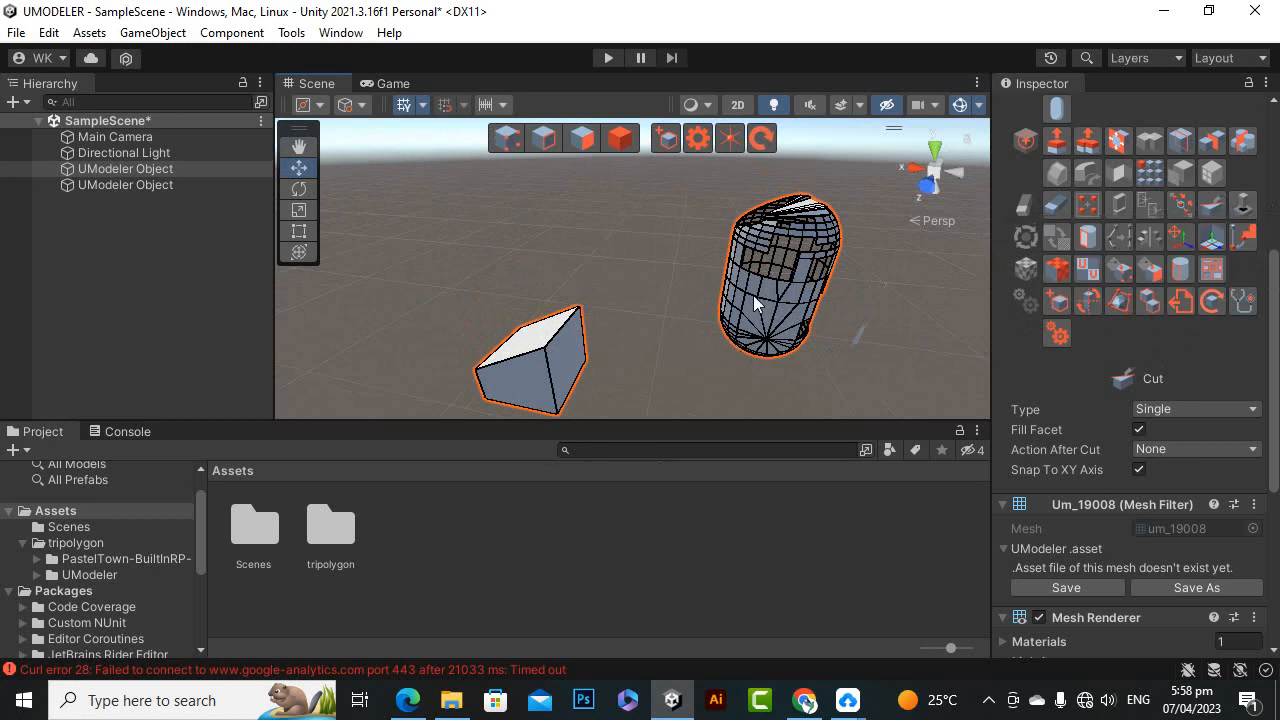
scroll(420, 345, down, 3)
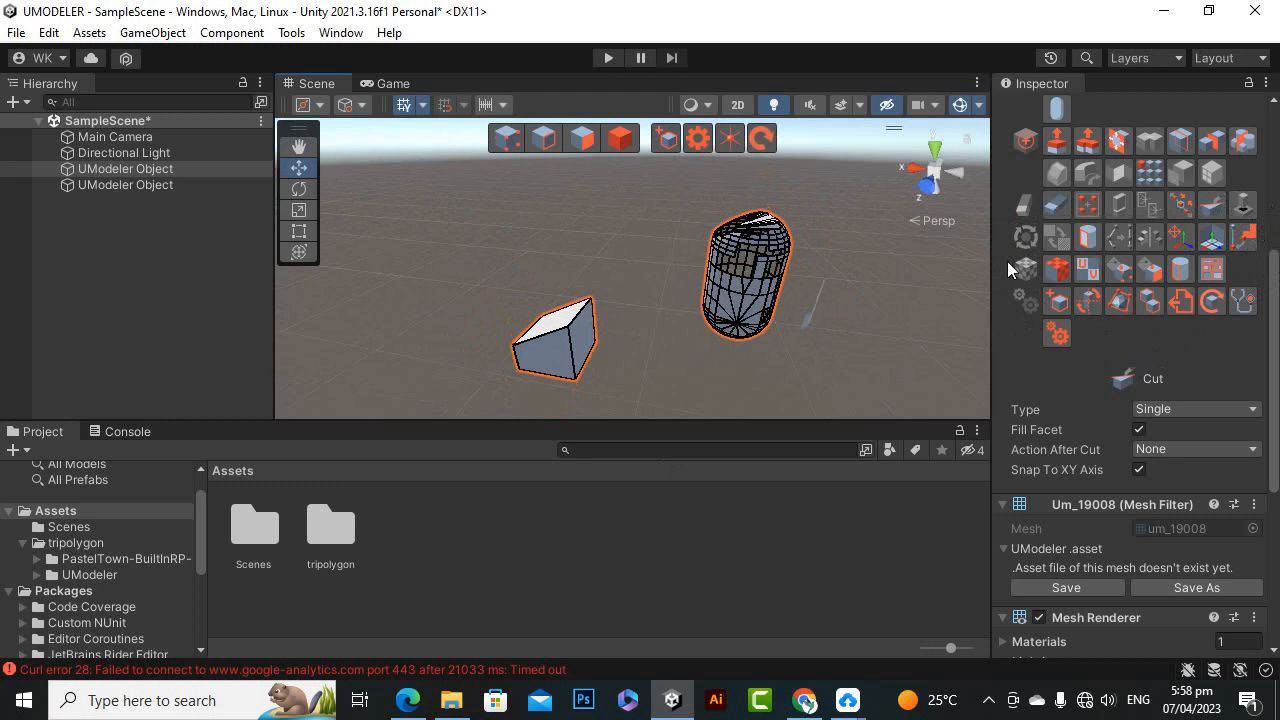
alt+drag(624, 301, 689, 323)
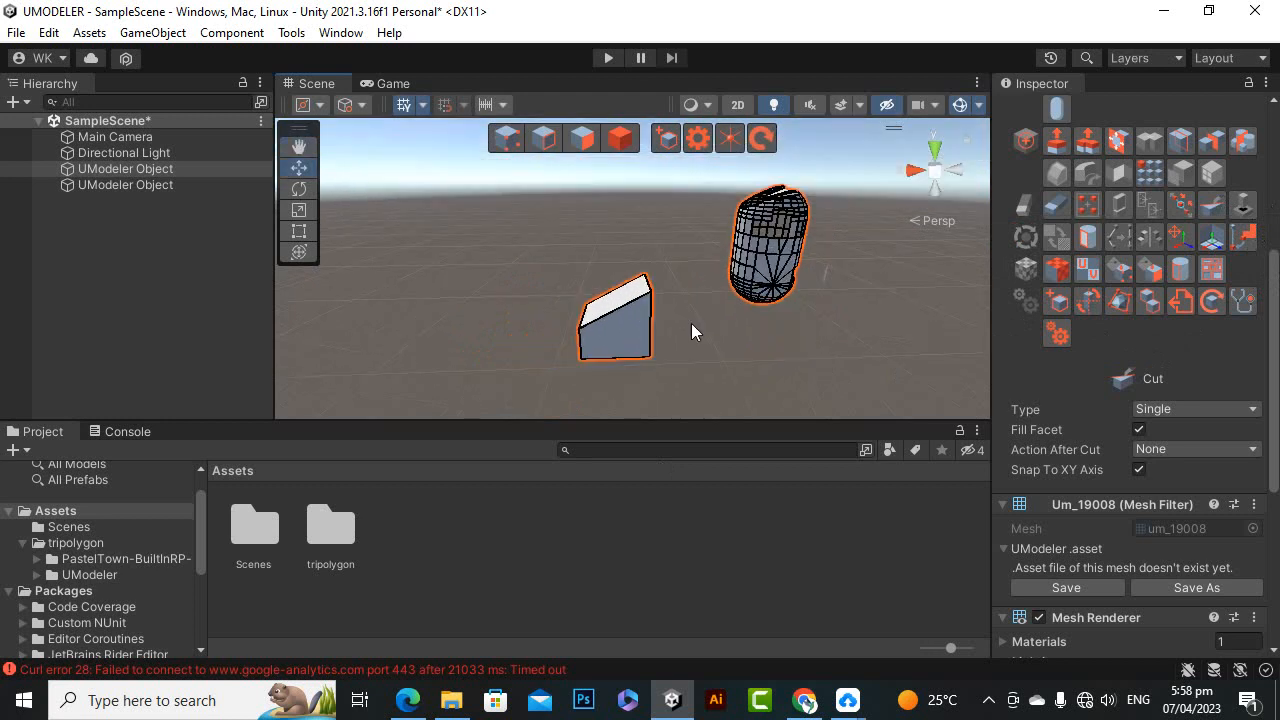